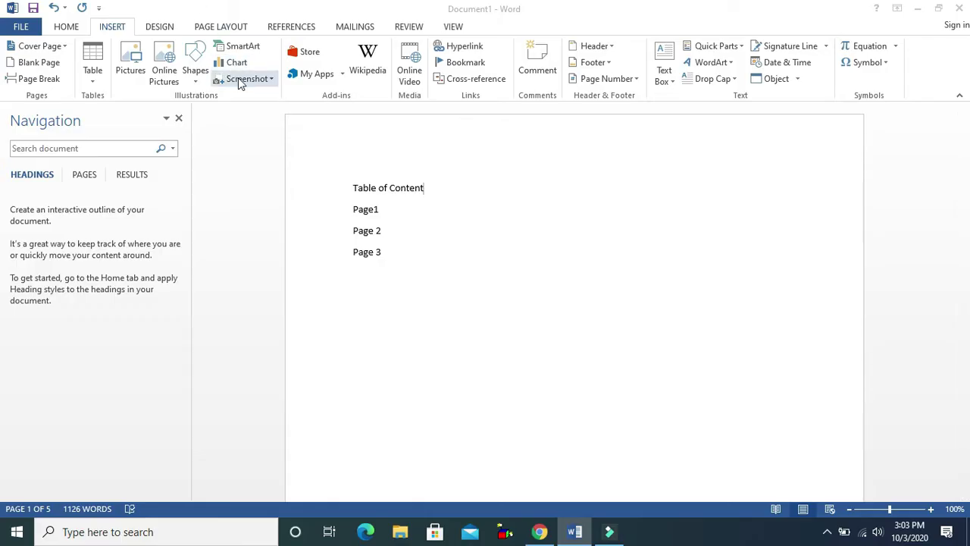
# Insert a screen clipping of the whole desktop after the "Table of Content" line and remove it again.
pyautogui.click(241, 80)
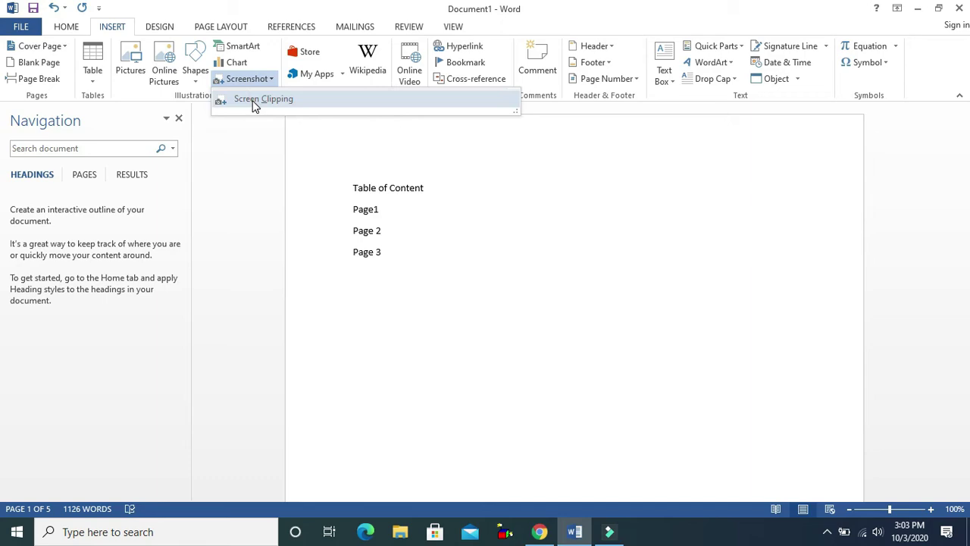
pyautogui.click(253, 103)
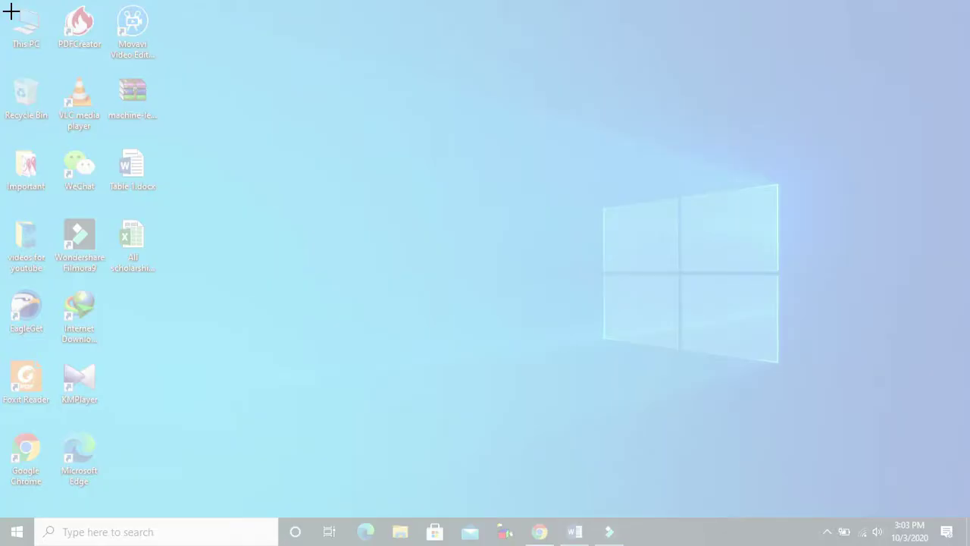
pyautogui.moveTo(5, 7); pyautogui.dragTo(950, 540)
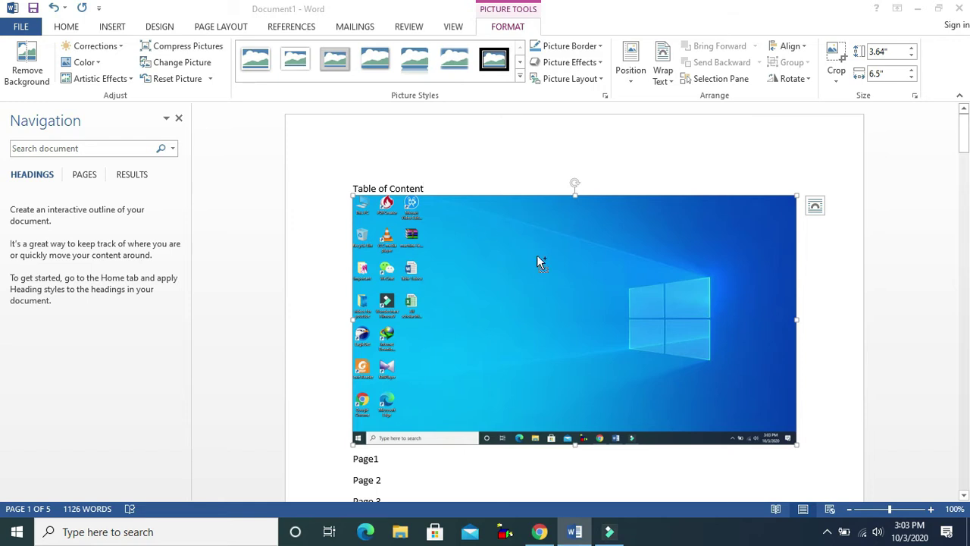
pyautogui.press('Delete')
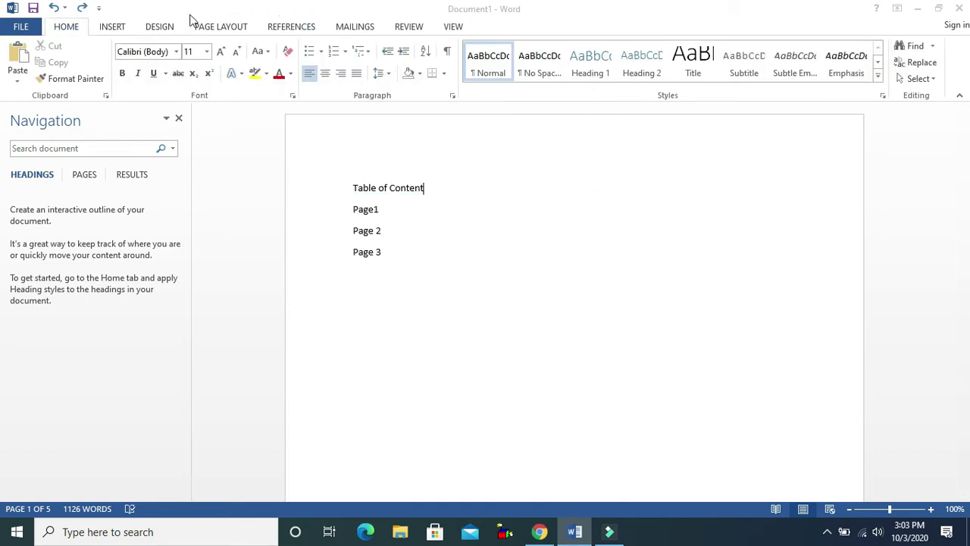
# Add a new line reading "Last page" below the "Page 3" entry of the contents list.
pyautogui.click(112, 27)
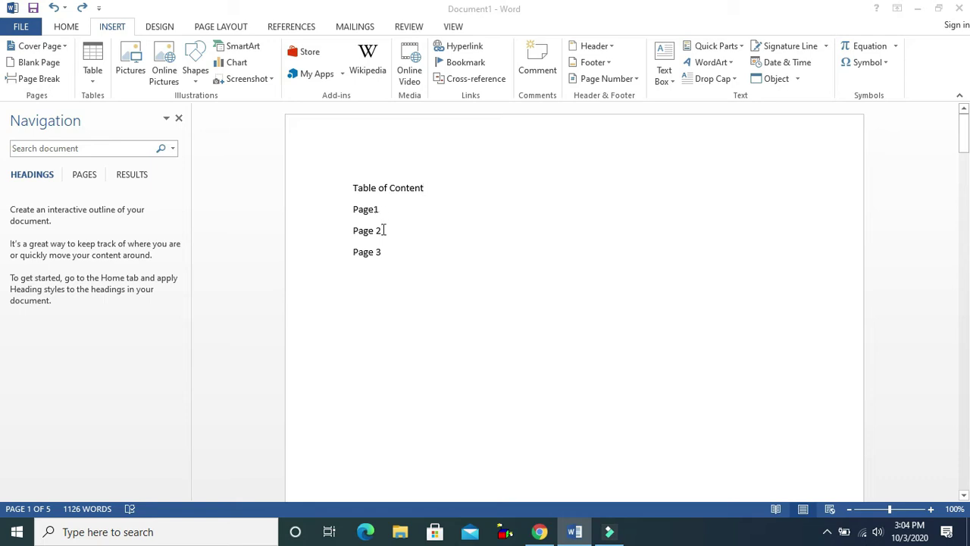
pyautogui.click(386, 253)
pyautogui.press('Return')
pyautogui.write('Last page')
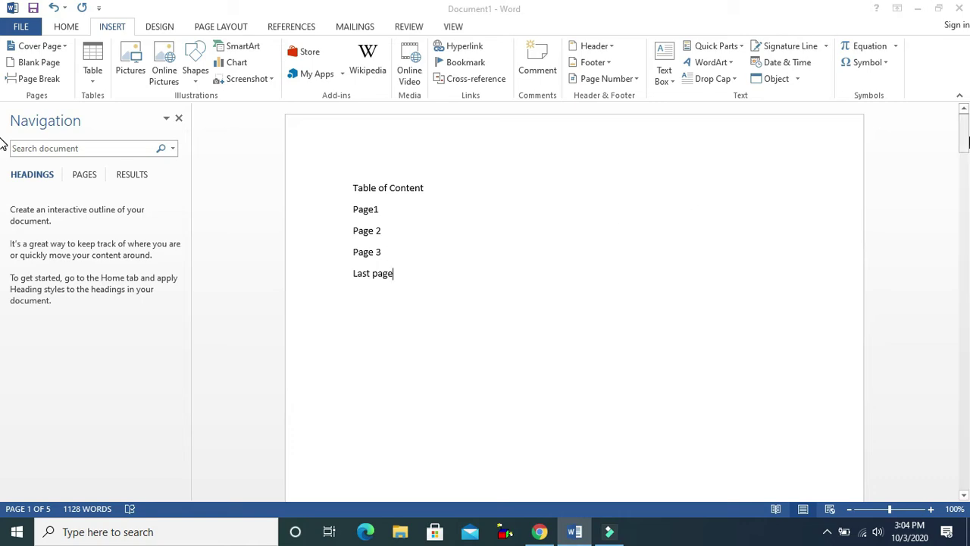
# Correct the "Page1" entry in the contents list to read "Page 1".
pyautogui.click(965, 133)
pyautogui.moveTo(965, 133); pyautogui.dragTo(964, 233)
pyautogui.moveTo(2, 233); pyautogui.dragTo(1, 120)
pyautogui.moveTo(396, 209); pyautogui.dragTo(357, 210)
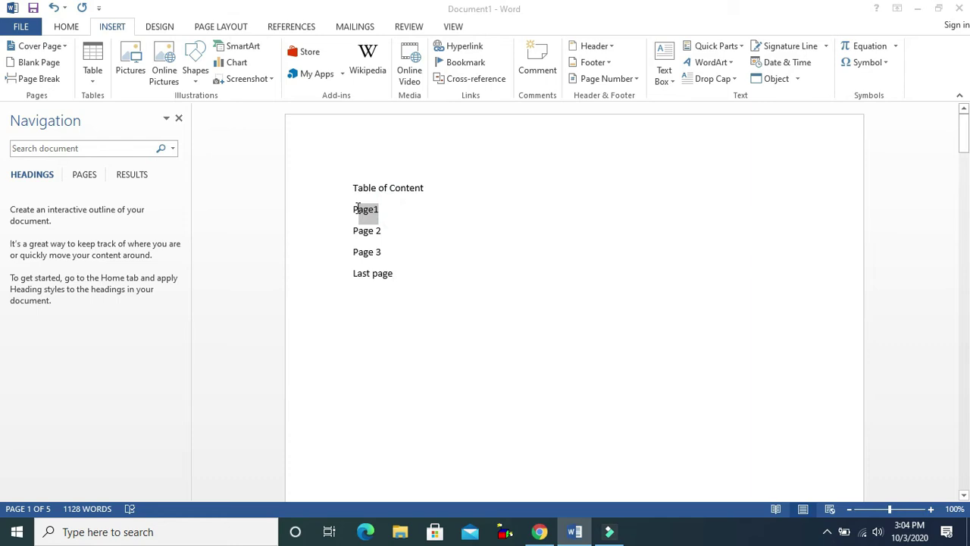
pyautogui.click(373, 213)
pyautogui.moveTo(388, 211); pyautogui.dragTo(364, 214)
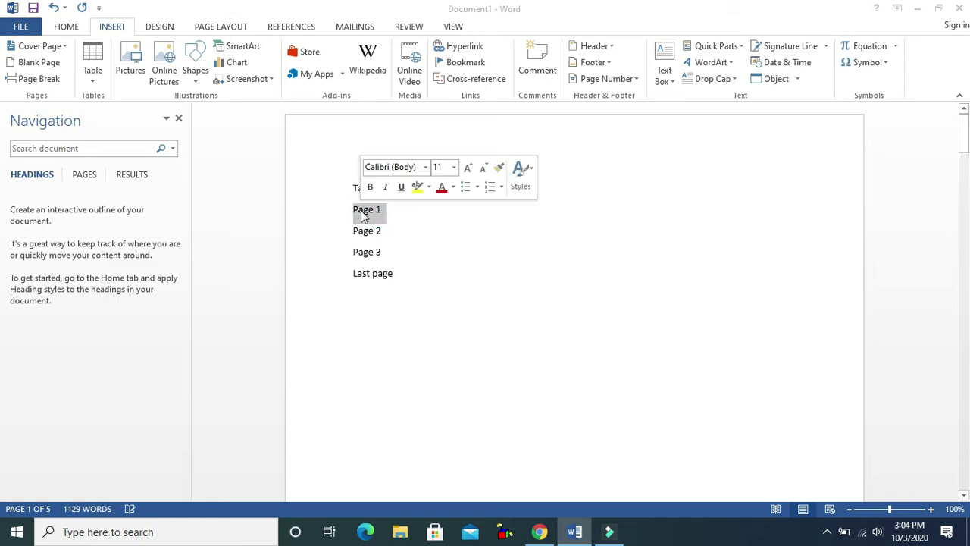
pyautogui.click(450, 222)
# Bookmark the "Table of Content" title on the first page with the name TOC.
pyautogui.moveTo(433, 186); pyautogui.dragTo(362, 186)
pyautogui.click(461, 63)
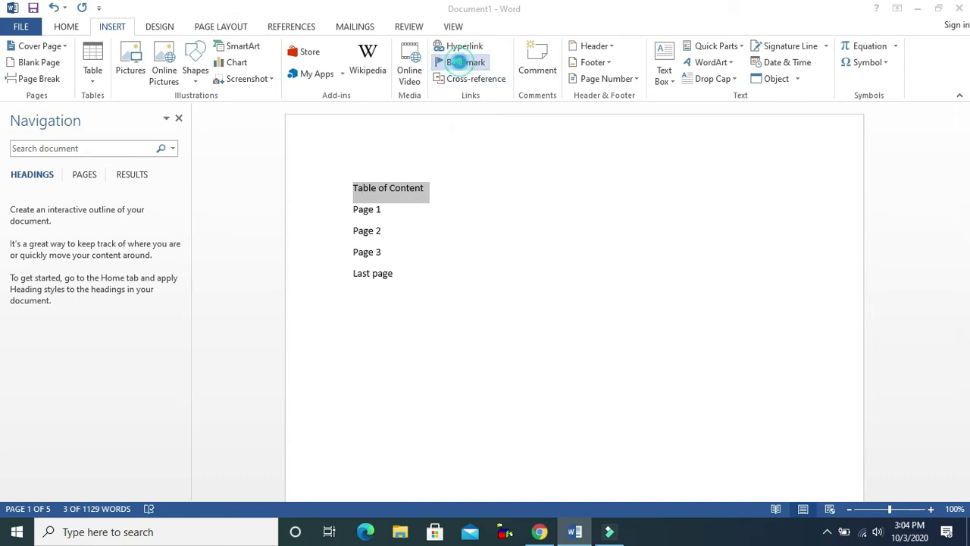
pyautogui.write('TOC')
pyautogui.click(470, 119)
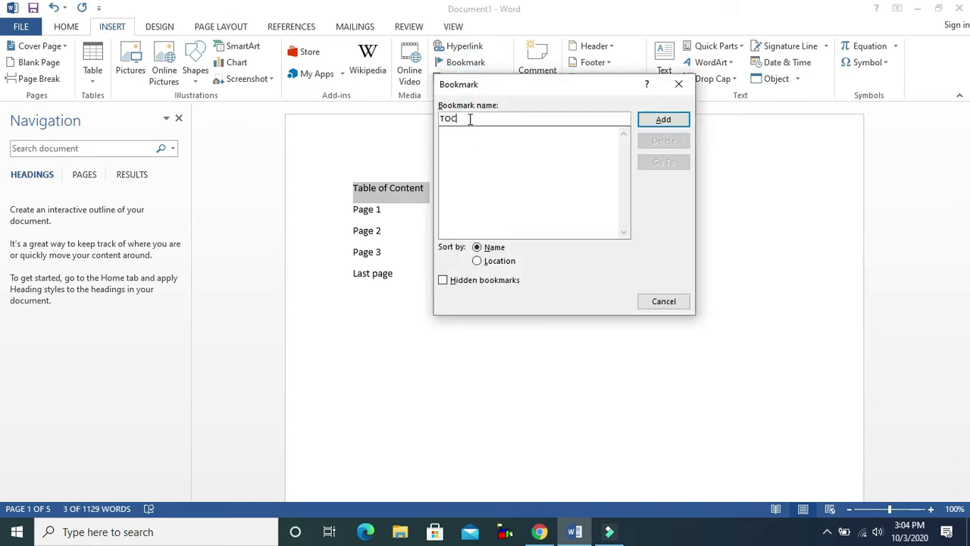
pyautogui.click(663, 120)
# Bookmark the "Page 1" entry in the contents list with the name Page1.
pyautogui.click(397, 210)
pyautogui.moveTo(381, 210); pyautogui.dragTo(353, 213)
pyautogui.click(468, 64)
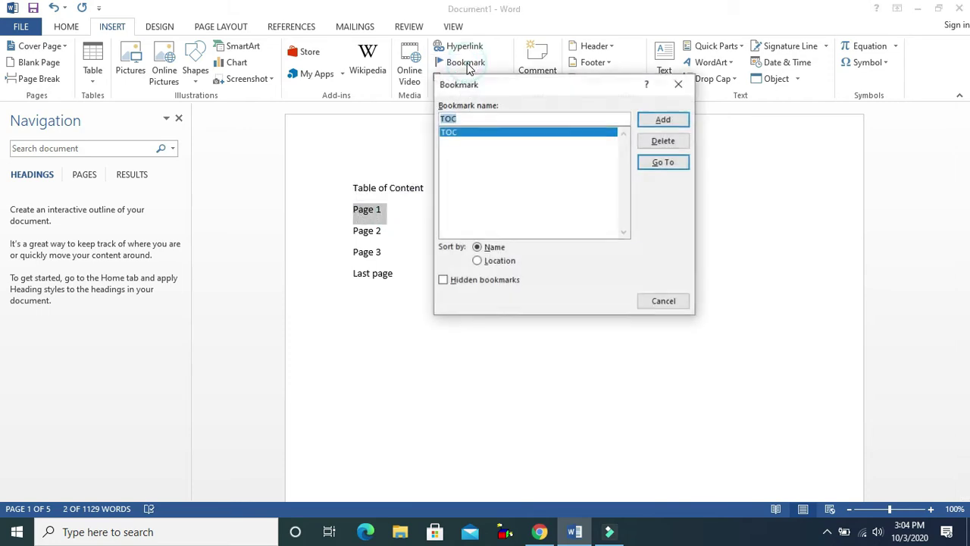
pyautogui.write('Page1')
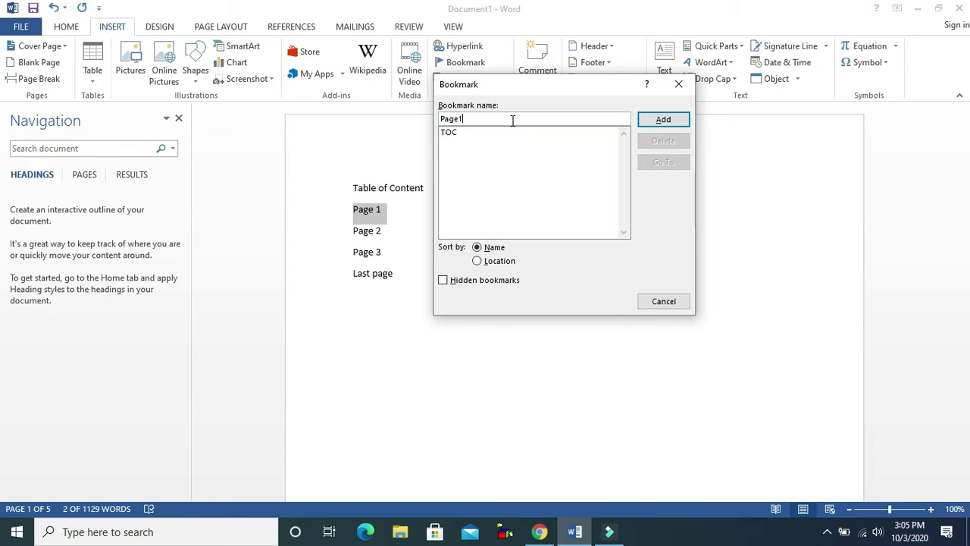
pyautogui.click(645, 121)
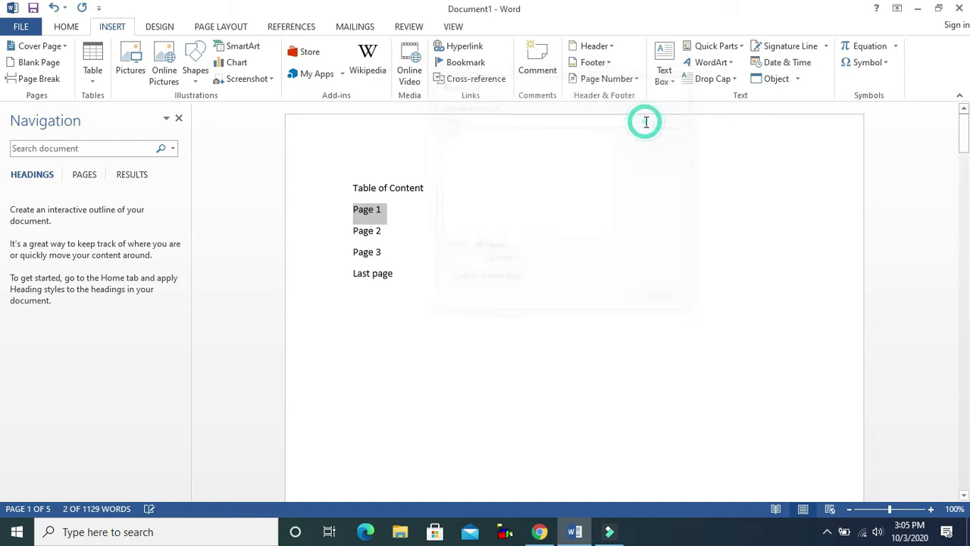
# Bookmark the "Page 2" entry in the contents list with the name Page2.
pyautogui.moveTo(395, 228); pyautogui.dragTo(368, 229)
pyautogui.click(469, 68)
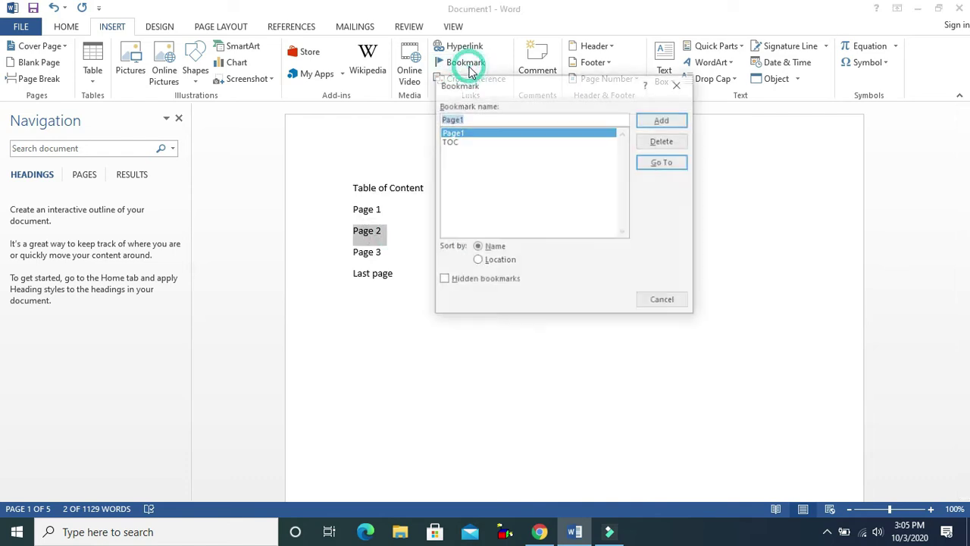
pyautogui.write('P')
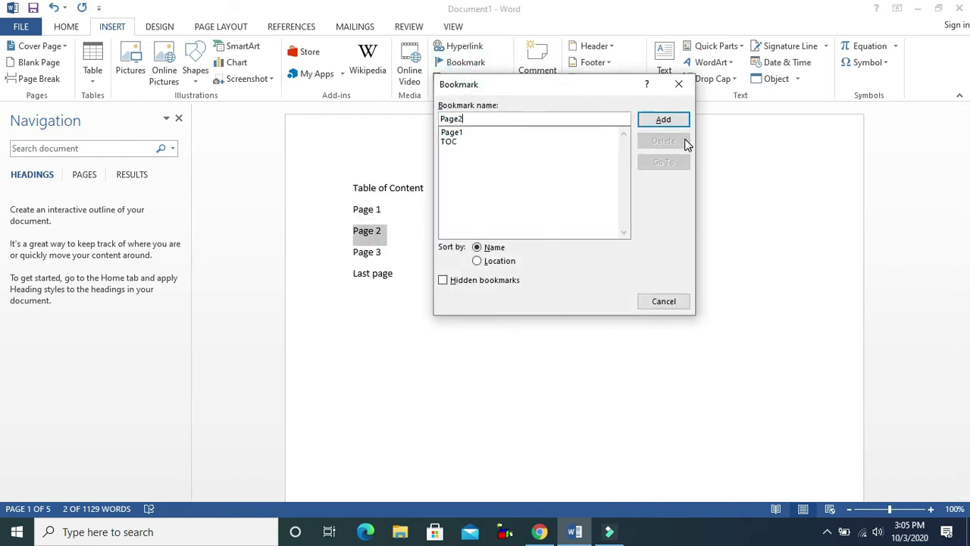
pyautogui.click(667, 122)
# Bookmark the "Page 3" entry in the contents list with the name Page3.
pyautogui.moveTo(389, 251); pyautogui.dragTo(357, 255)
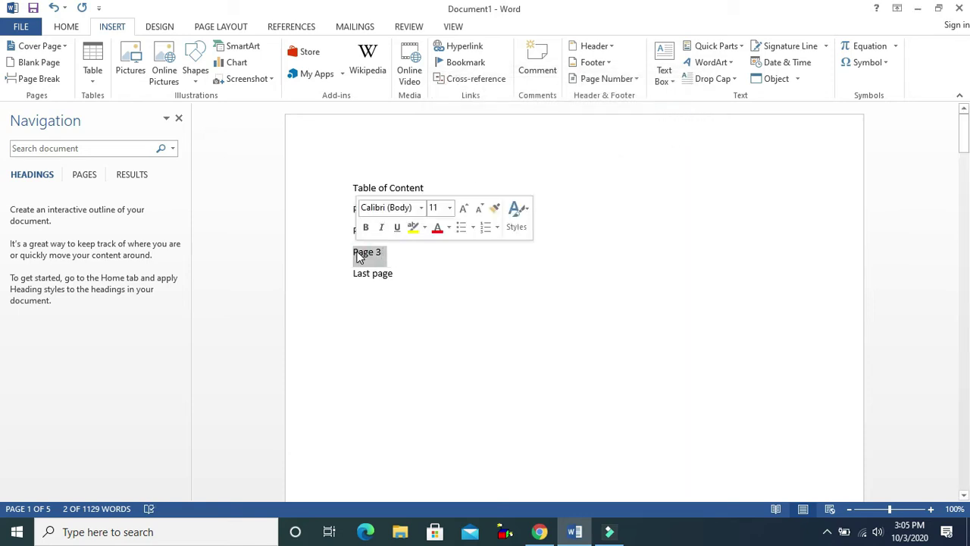
pyautogui.click(475, 65)
pyautogui.write('Page3')
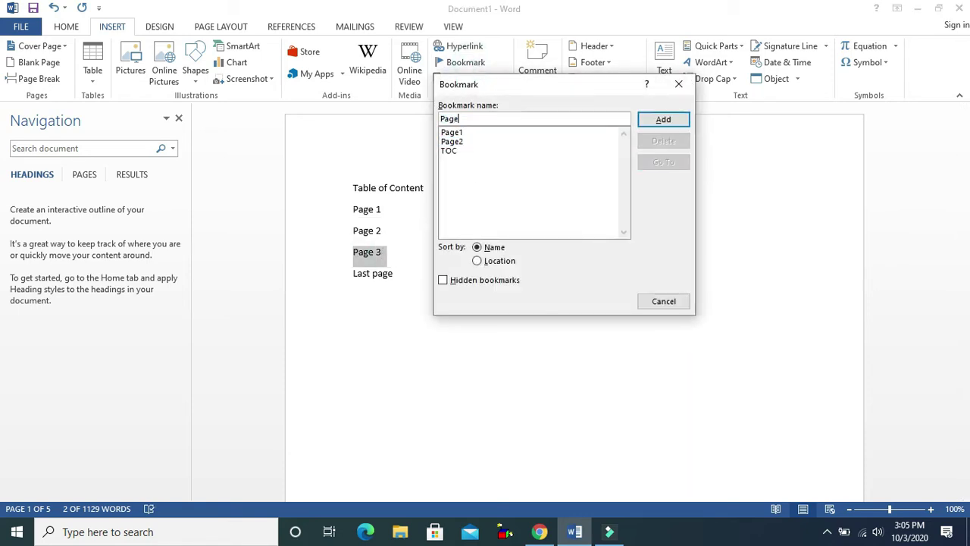
pyautogui.click(658, 121)
# Bookmark the "Last page" entry in the contents list with the name LPage.
pyautogui.moveTo(403, 275); pyautogui.dragTo(359, 277)
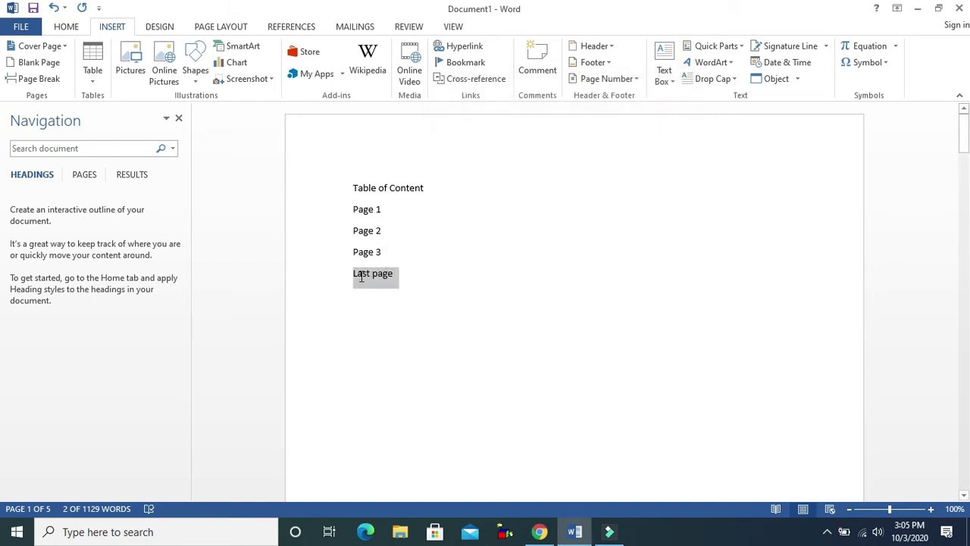
pyautogui.click(461, 65)
pyautogui.write('L')
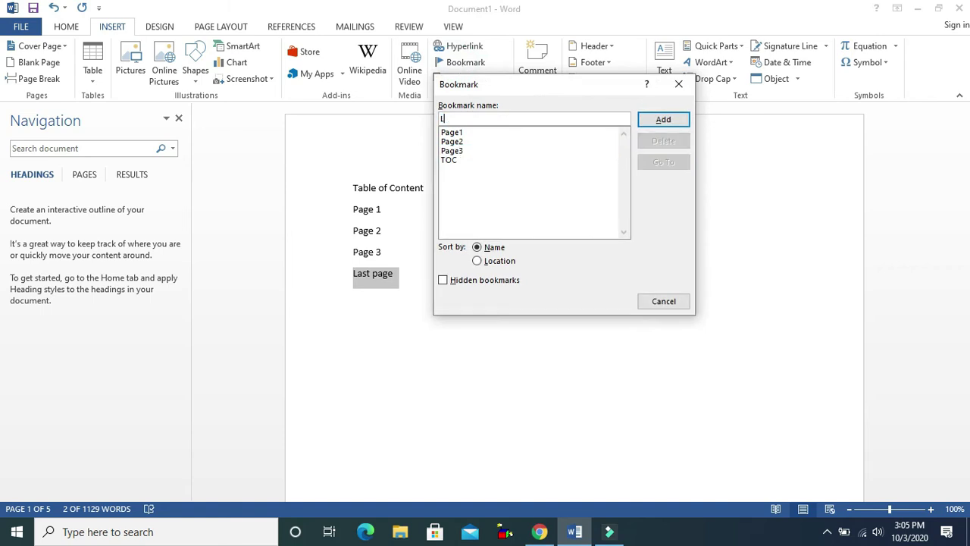
pyautogui.write('Page')
pyautogui.click(662, 120)
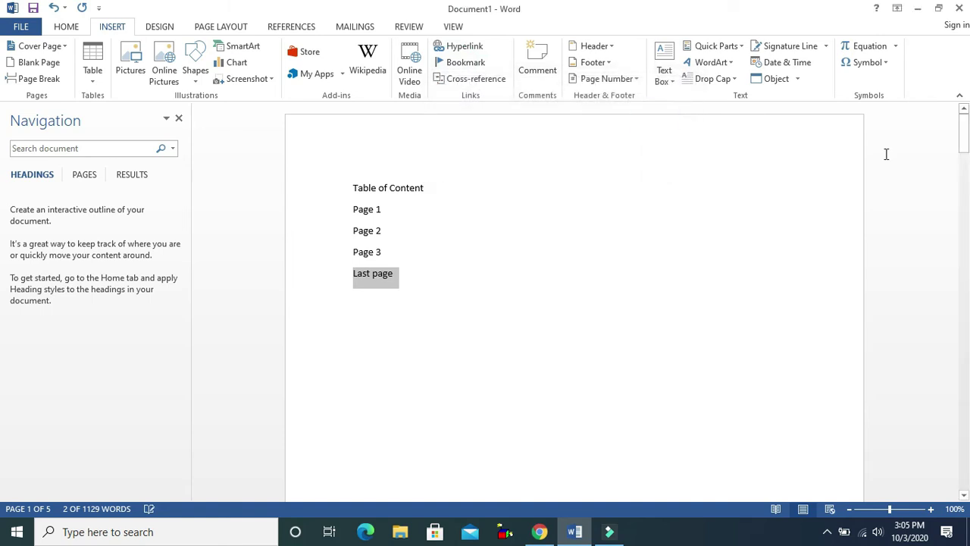
# Bookmark the "Page 1" heading at the start of its own page in the document body as page11.
pyautogui.moveTo(963, 136); pyautogui.dragTo(963, 210)
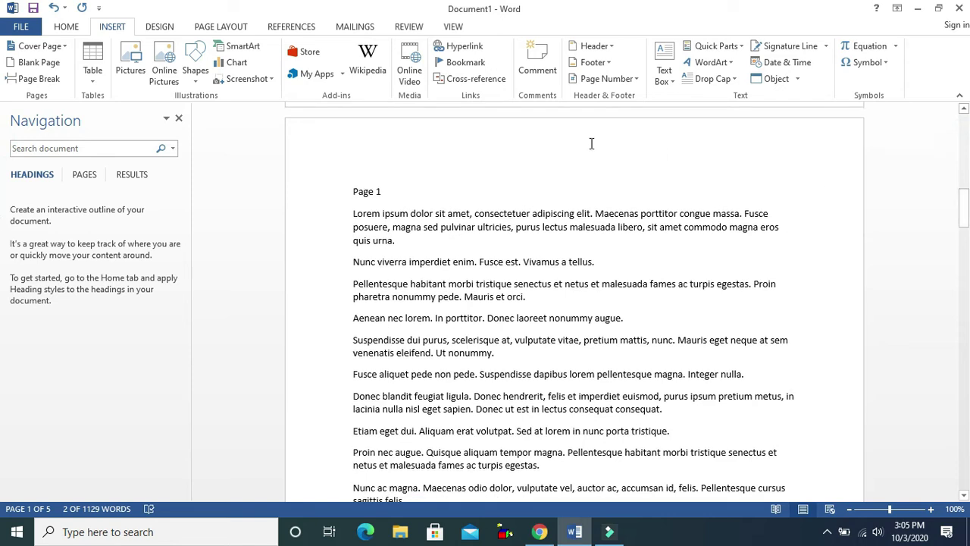
pyautogui.moveTo(386, 191); pyautogui.dragTo(336, 197)
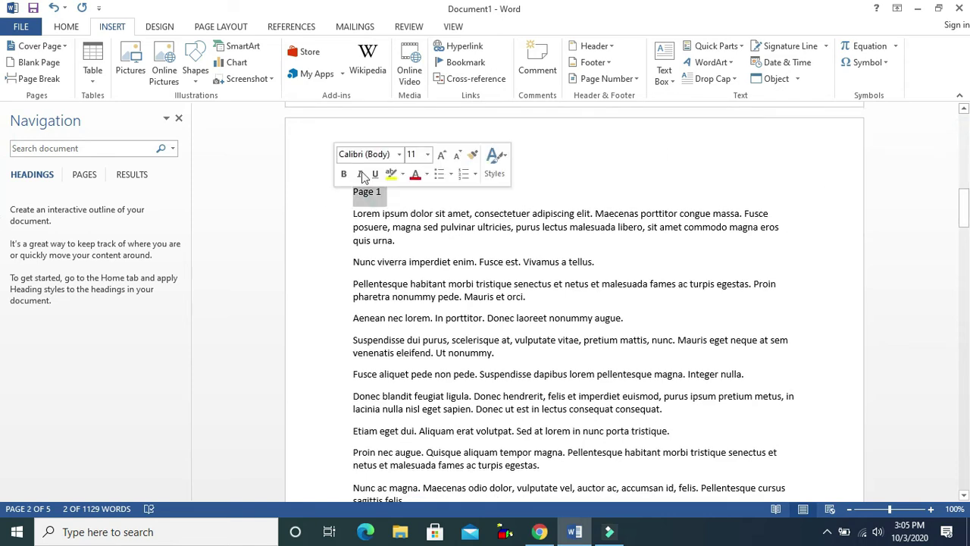
pyautogui.click(465, 66)
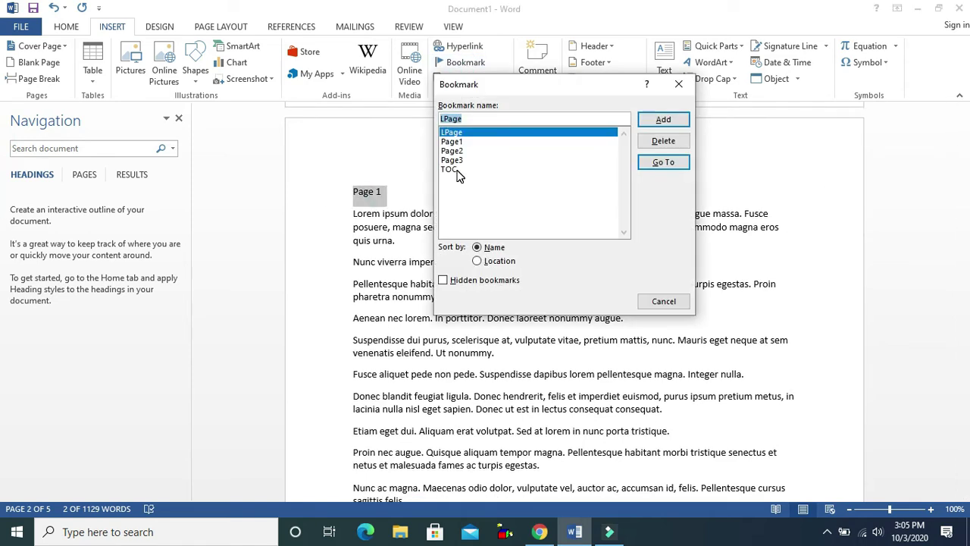
pyautogui.write('page11')
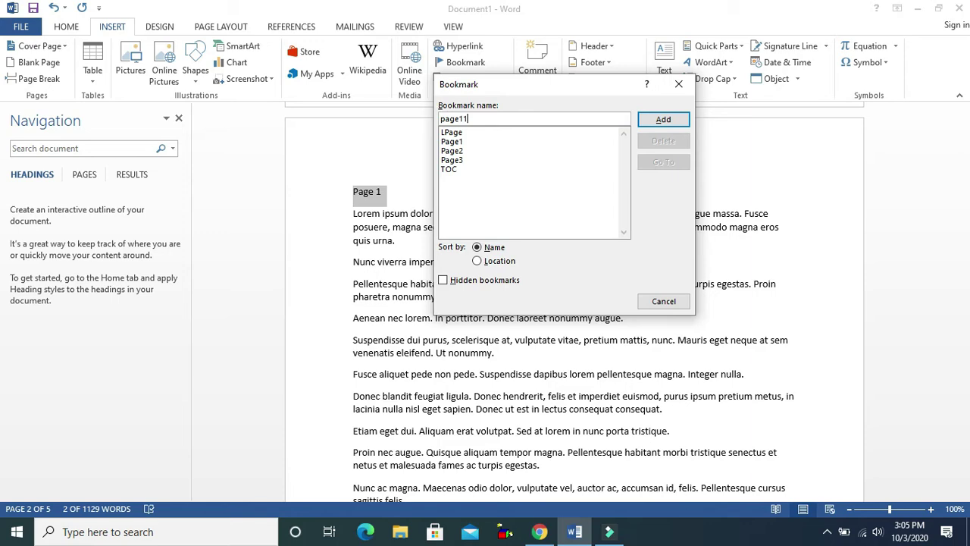
pyautogui.click(658, 121)
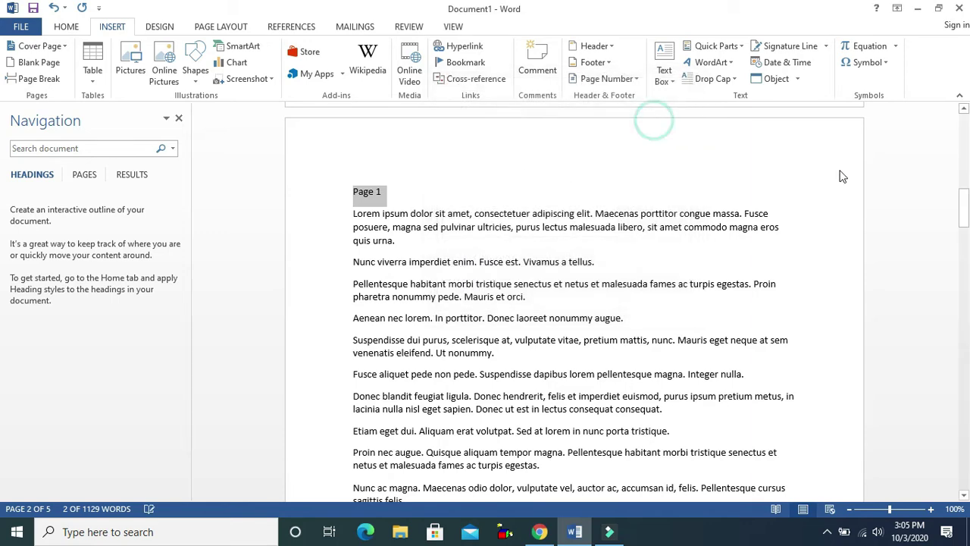
# Bookmark the "Page 2" heading at the start of its own page in the document body as Page22.
pyautogui.moveTo(965, 201); pyautogui.dragTo(968, 266)
pyautogui.tripleClick(399, 311)
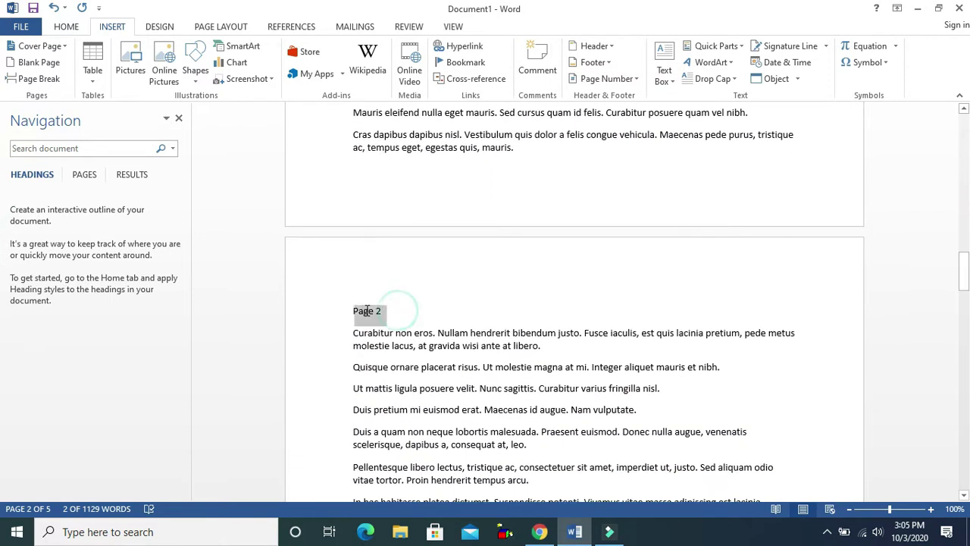
pyautogui.click(465, 65)
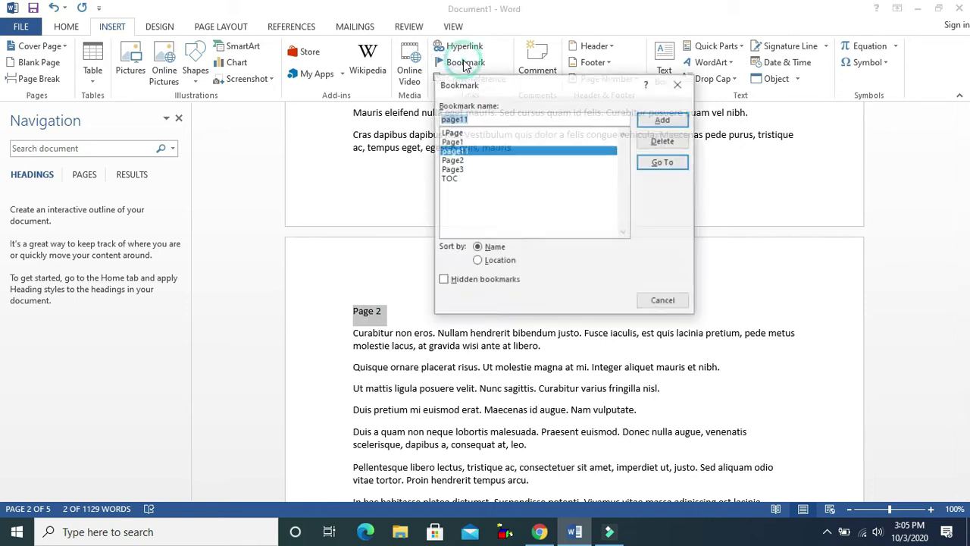
pyautogui.write('Page22')
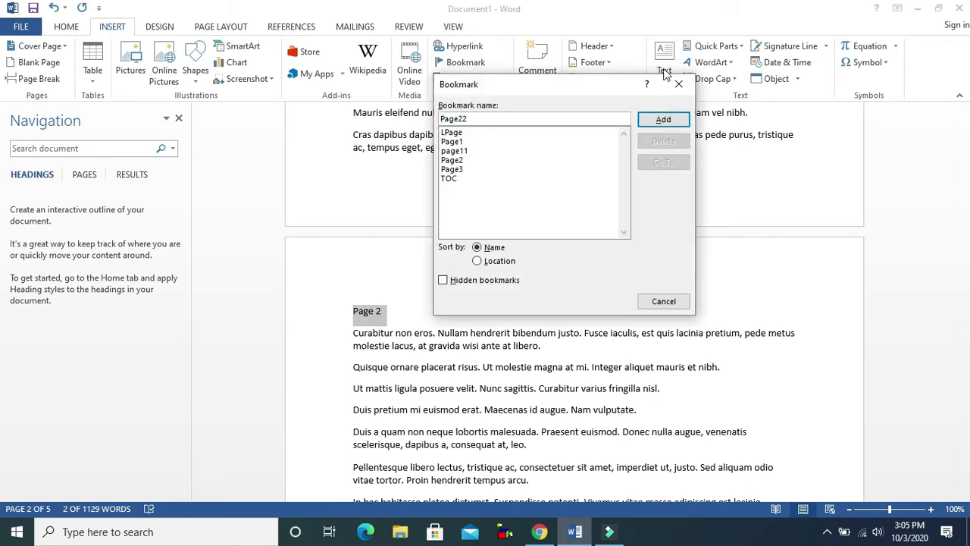
pyautogui.click(662, 120)
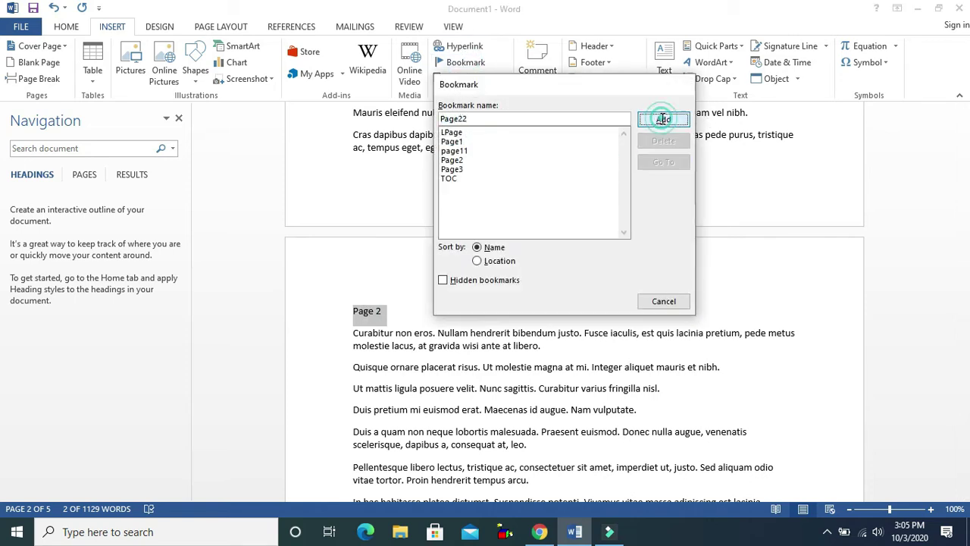
# Bookmark the "Page 3" heading at the start of its own page in the document body as Page33.
pyautogui.moveTo(969, 266); pyautogui.dragTo(969, 331)
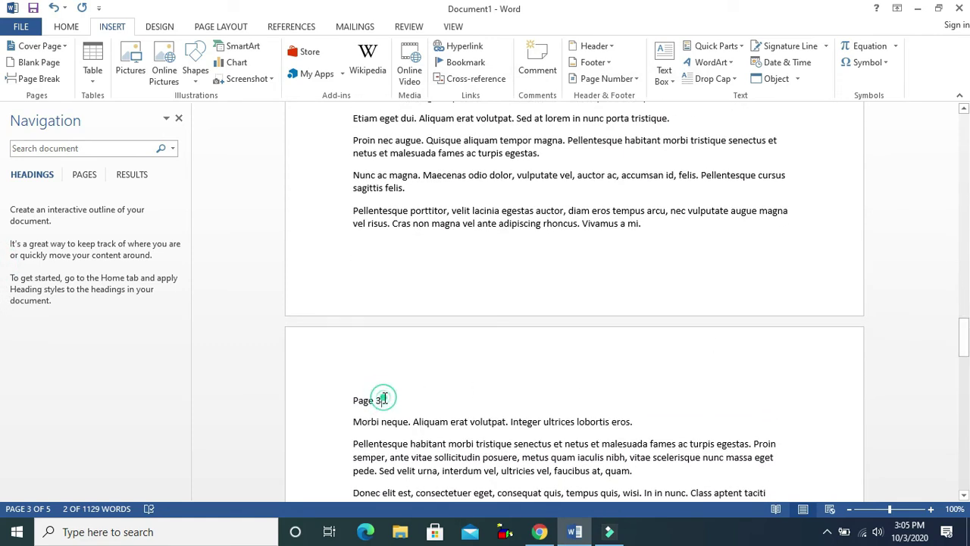
pyautogui.moveTo(381, 400); pyautogui.dragTo(353, 400)
pyautogui.click(464, 66)
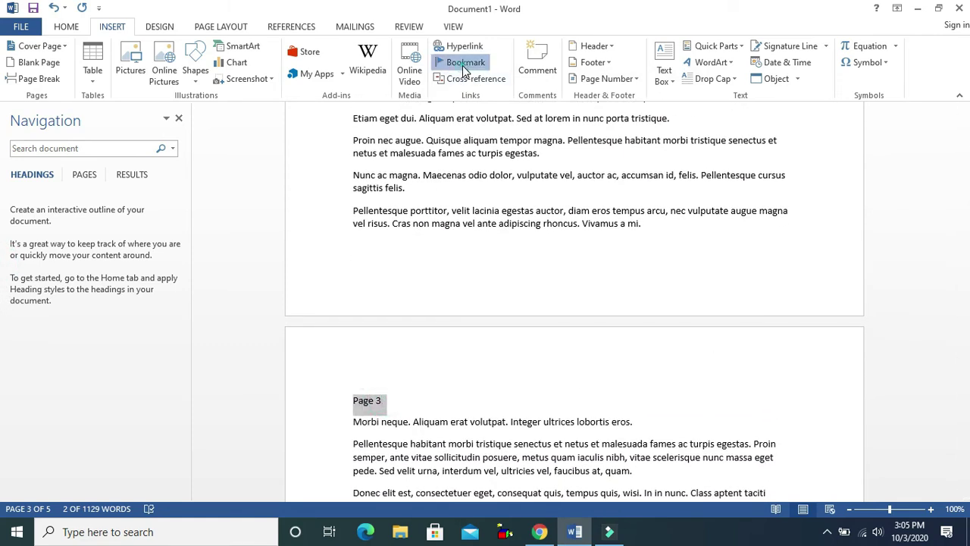
pyautogui.write('Page33')
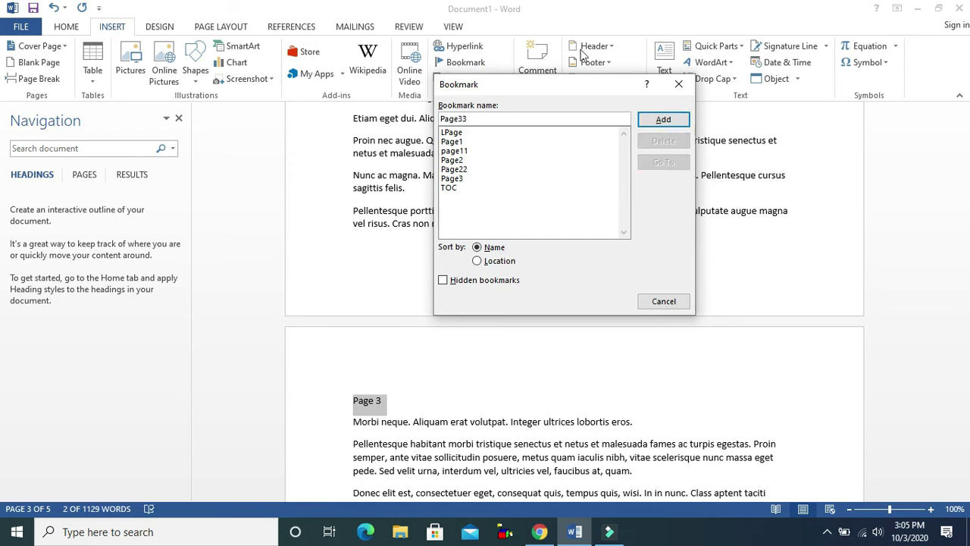
pyautogui.click(684, 120)
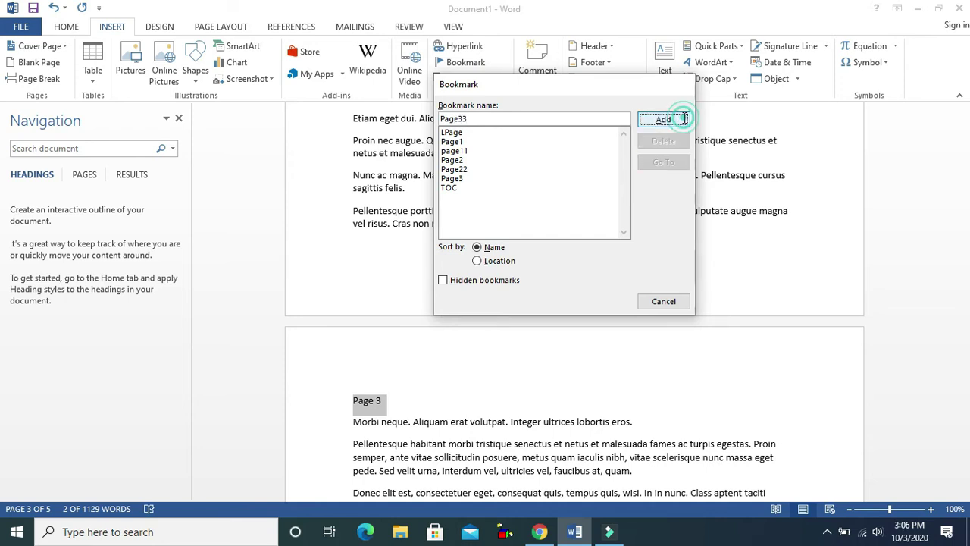
# Bookmark the "Last page" heading at the start of its own page in the document body as LPage11.
pyautogui.moveTo(969, 322); pyautogui.dragTo(969, 392)
pyautogui.moveTo(405, 437); pyautogui.dragTo(353, 435)
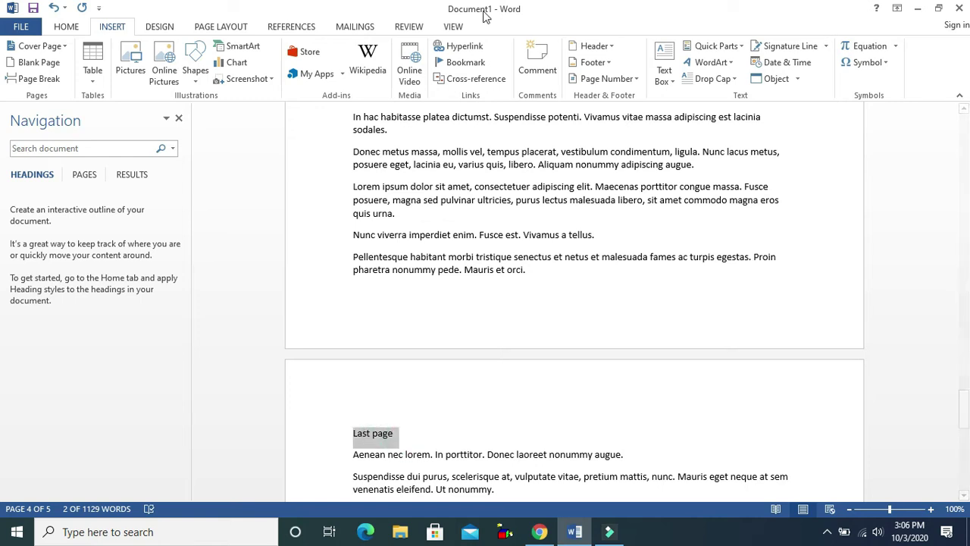
pyautogui.click(458, 62)
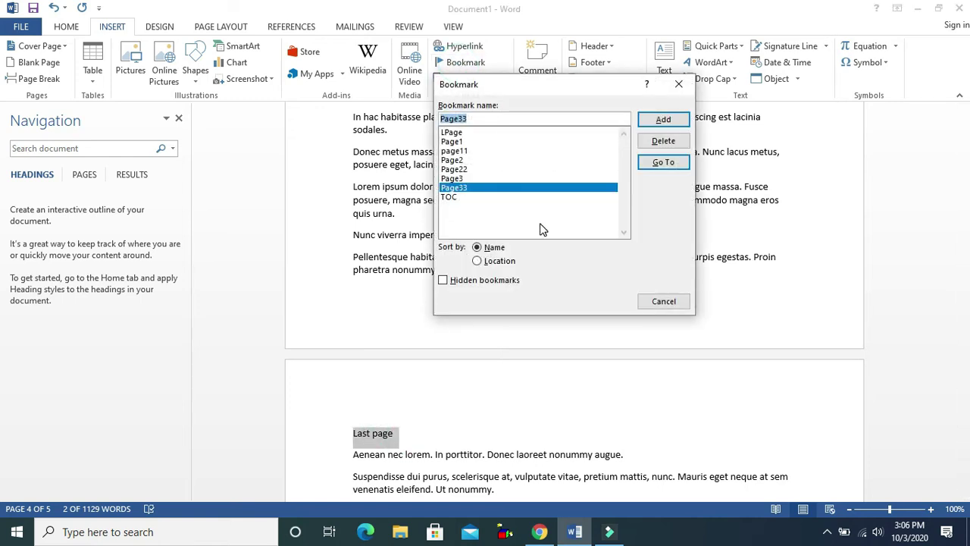
pyautogui.write('L')
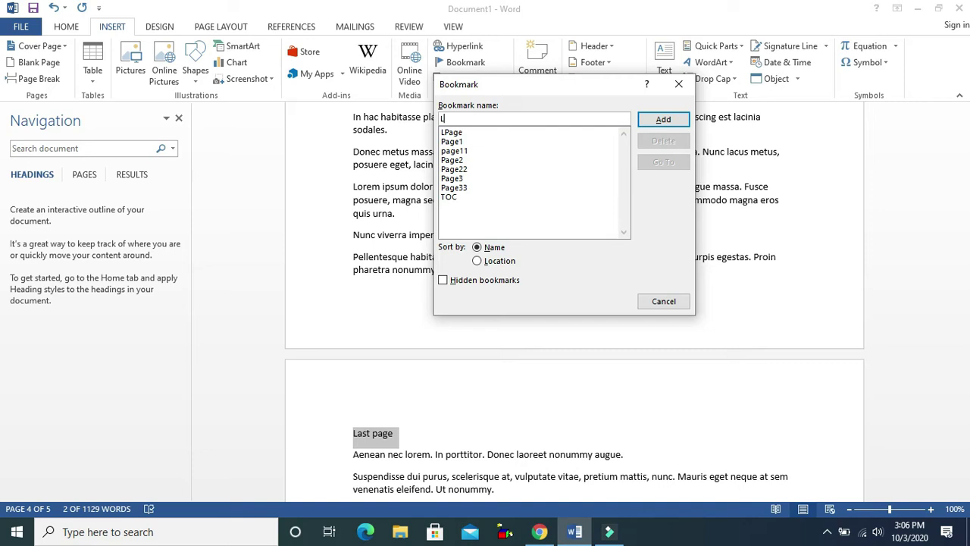
pyautogui.write('Page11')
pyautogui.click(659, 123)
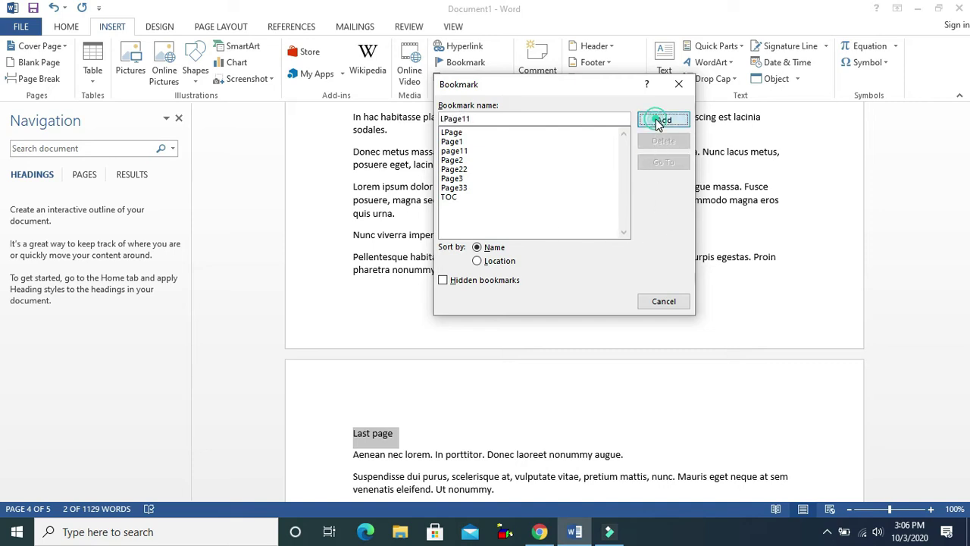
# Hyperlink the "Page 1" entry in the contents list to the page11 bookmark in this document.
pyautogui.moveTo(964, 418); pyautogui.dragTo(965, 125)
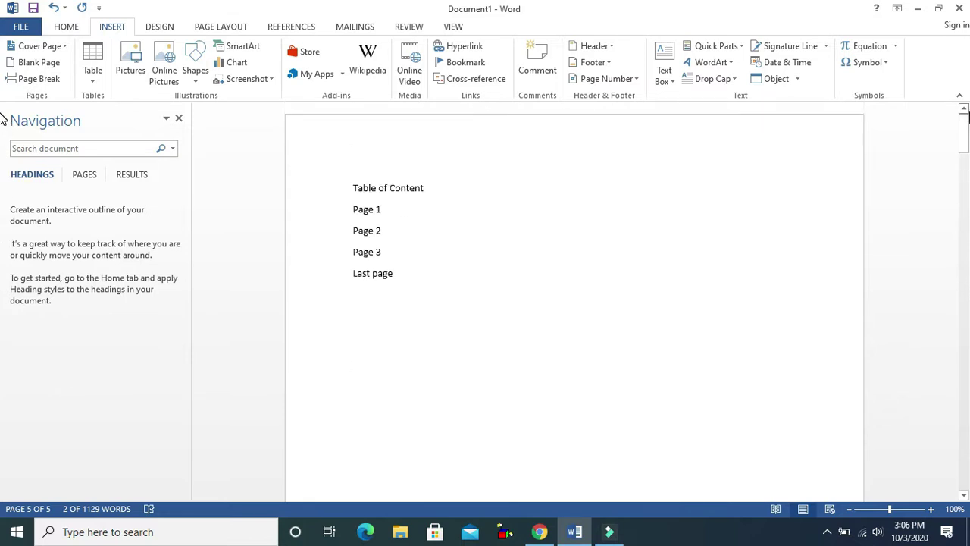
pyautogui.click(389, 212)
pyautogui.moveTo(389, 211); pyautogui.dragTo(355, 211)
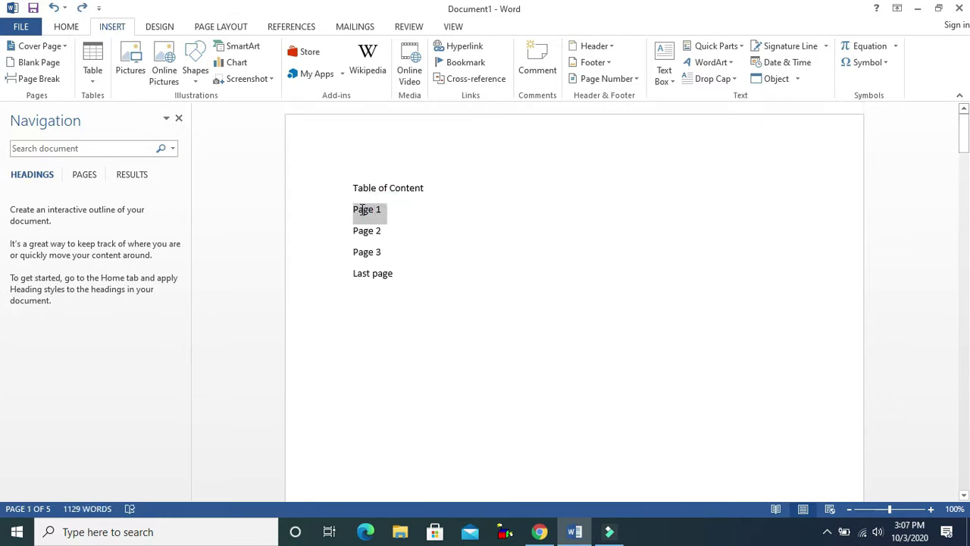
pyautogui.click(474, 49)
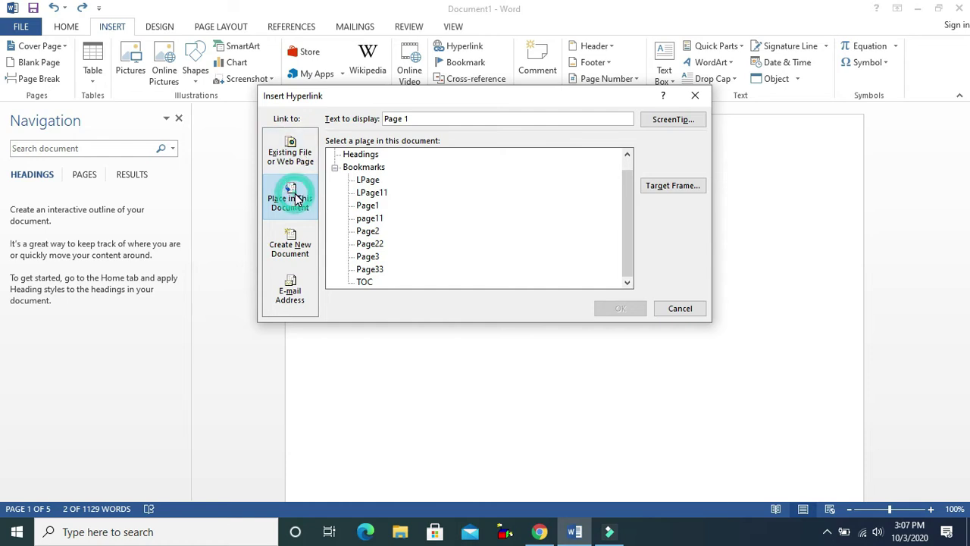
pyautogui.click(370, 219)
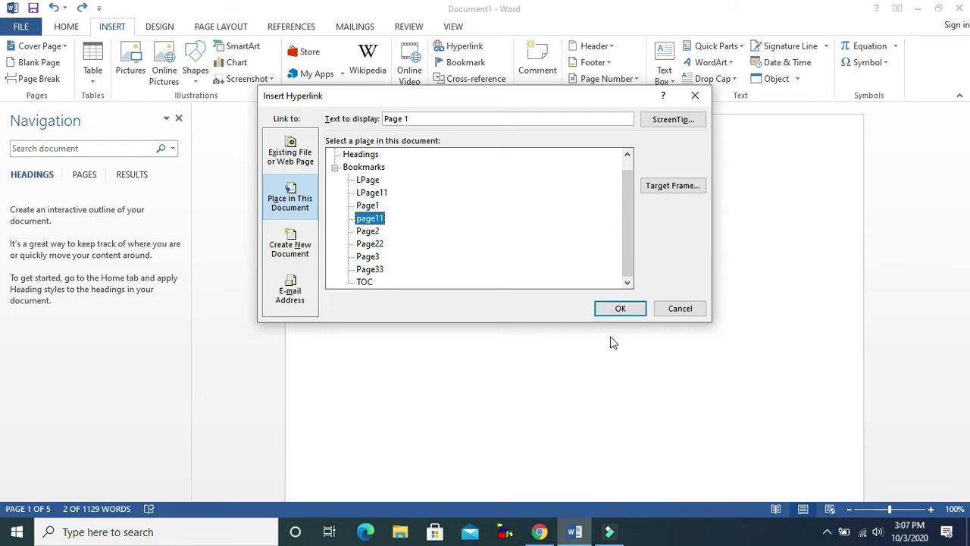
pyautogui.click(619, 306)
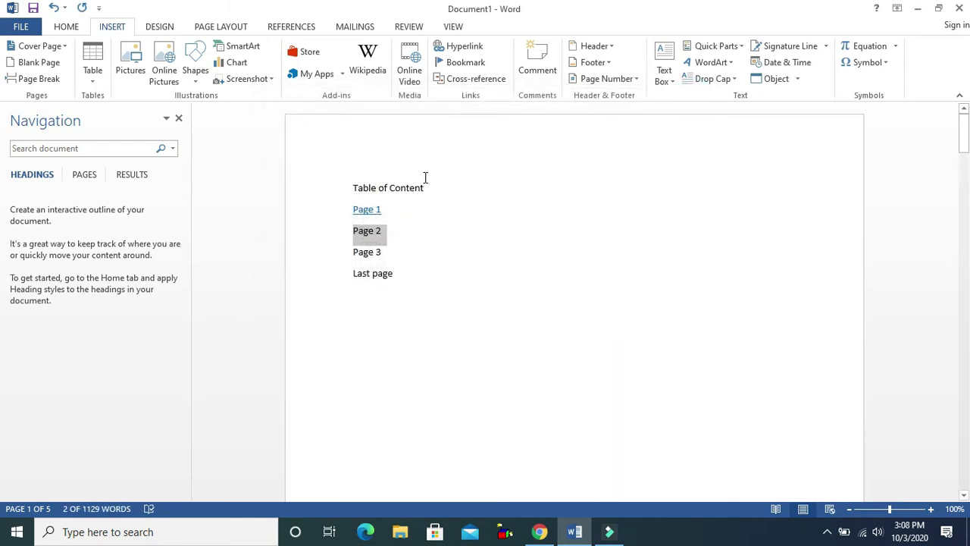
# Hyperlink the "Page 2" contents entry to the Page22 bookmark and the "Page 3" entry to the Page33 bookmark.
pyautogui.click(460, 47)
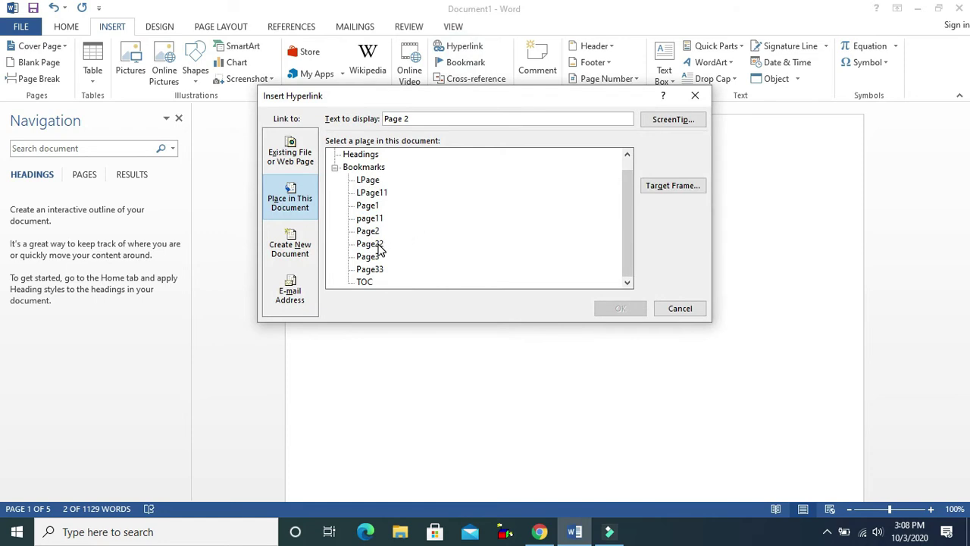
pyautogui.doubleClick(379, 250)
pyautogui.moveTo(387, 251); pyautogui.dragTo(366, 253)
pyautogui.click(464, 50)
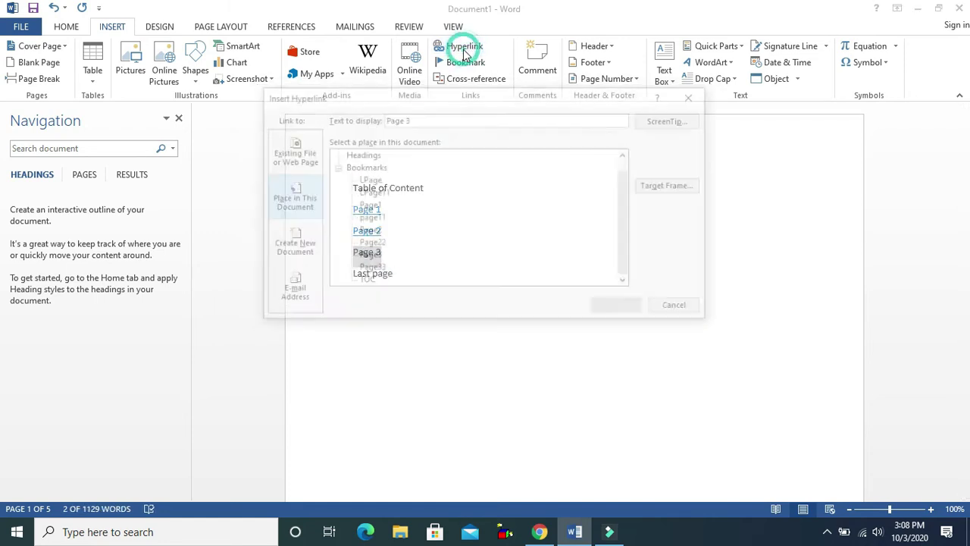
pyautogui.doubleClick(369, 256)
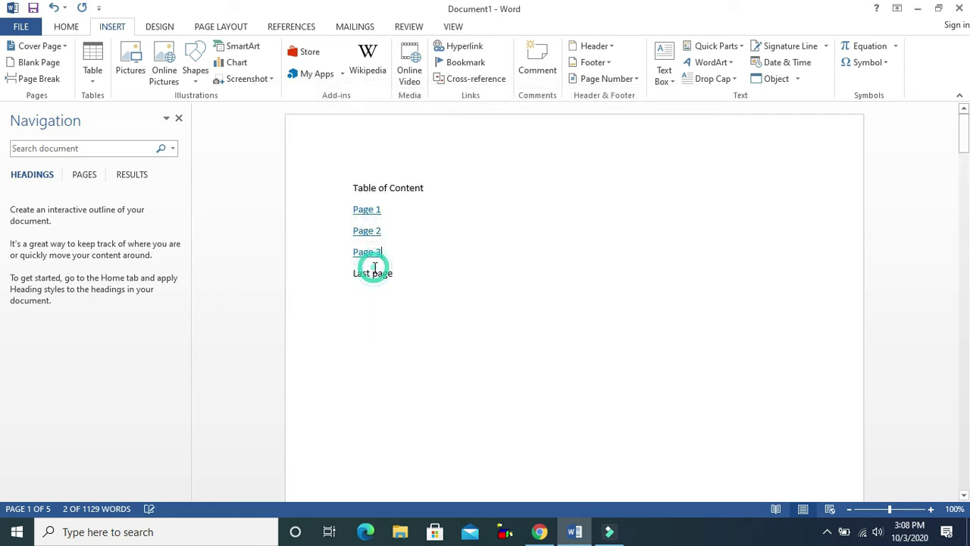
# Hyperlink the "Last page" entry in the contents list to the LPage11 bookmark.
pyautogui.moveTo(395, 274); pyautogui.dragTo(354, 277)
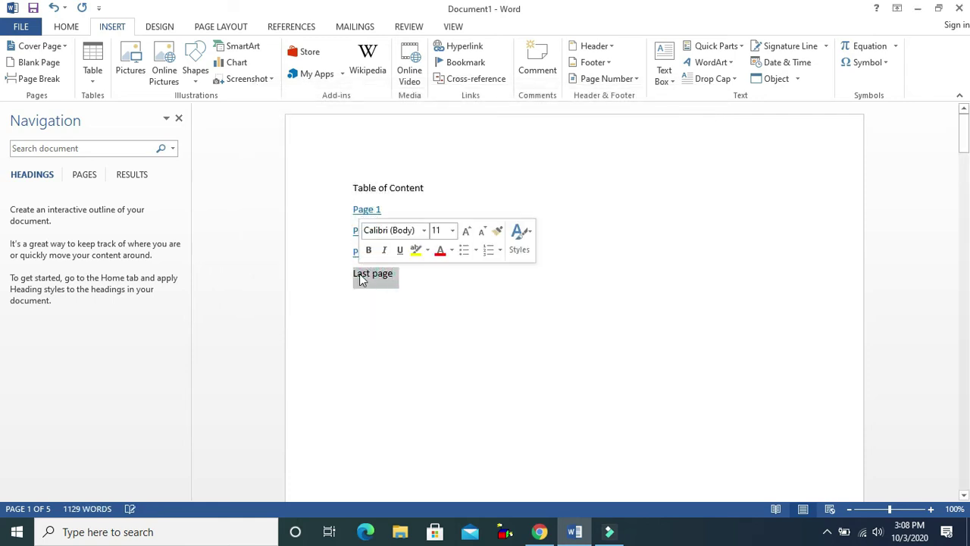
pyautogui.click(467, 49)
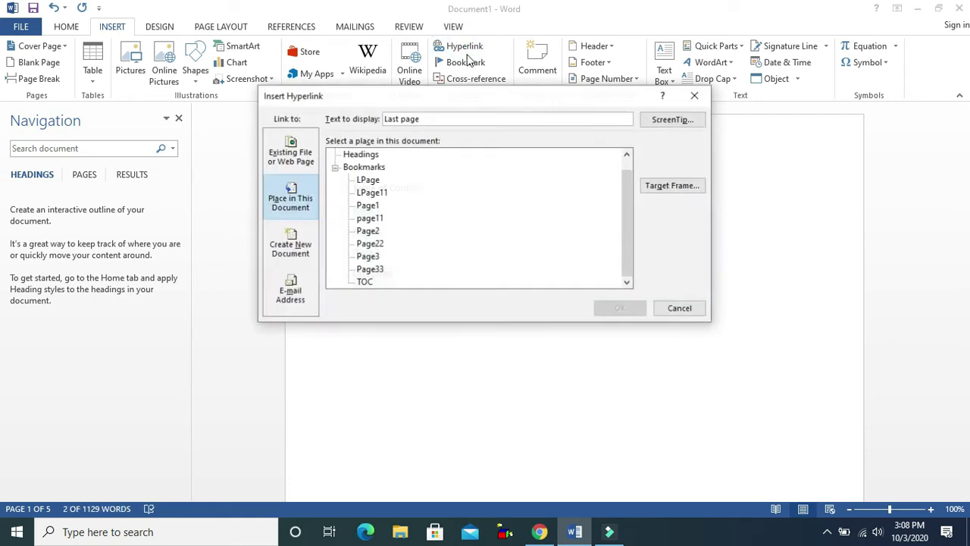
pyautogui.doubleClick(378, 195)
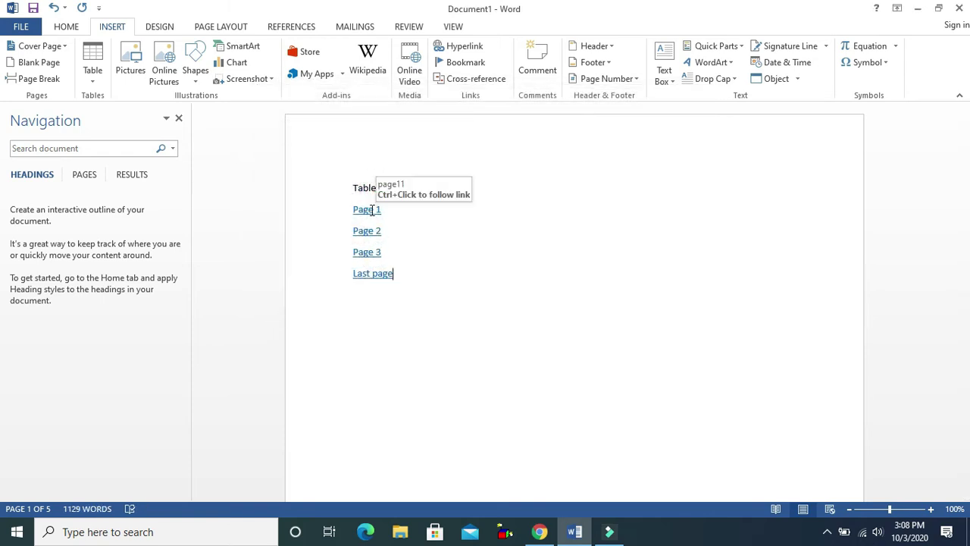
# Follow the "Page 1" contents link and hyperlink the "Page 1" heading in the body to the Page1 bookmark.
pyautogui.keyDown('ctrl'); pyautogui.click(372, 210); pyautogui.keyUp('ctrl')
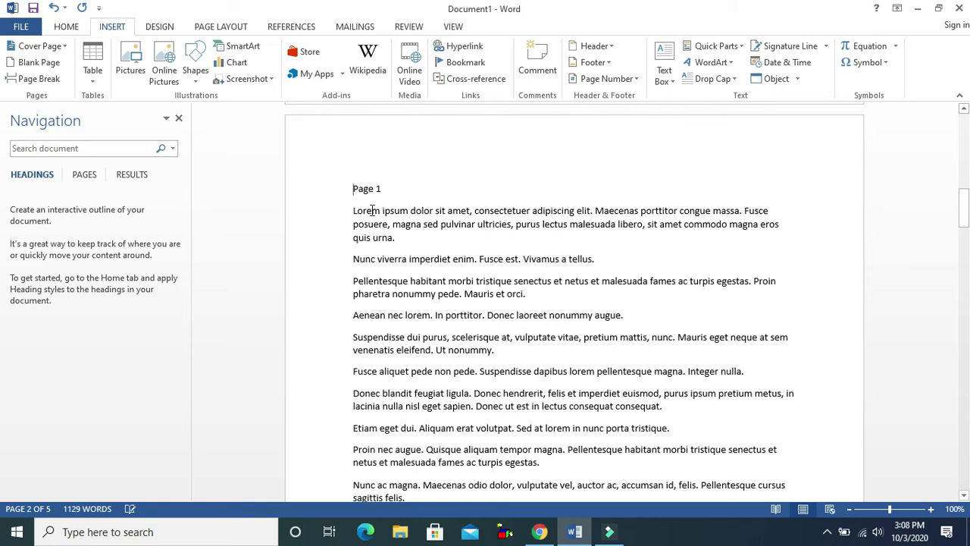
pyautogui.tripleClick(380, 188)
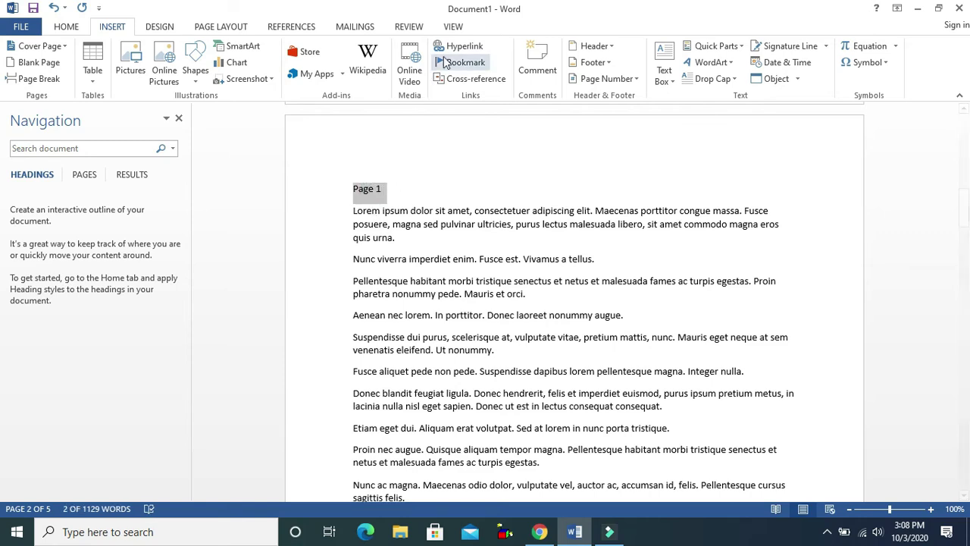
pyautogui.click(465, 48)
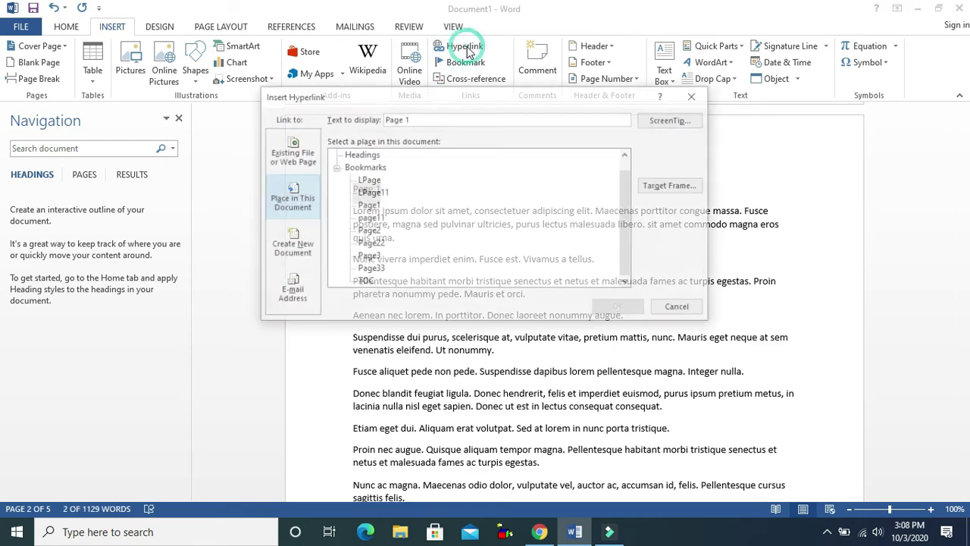
pyautogui.click(374, 206)
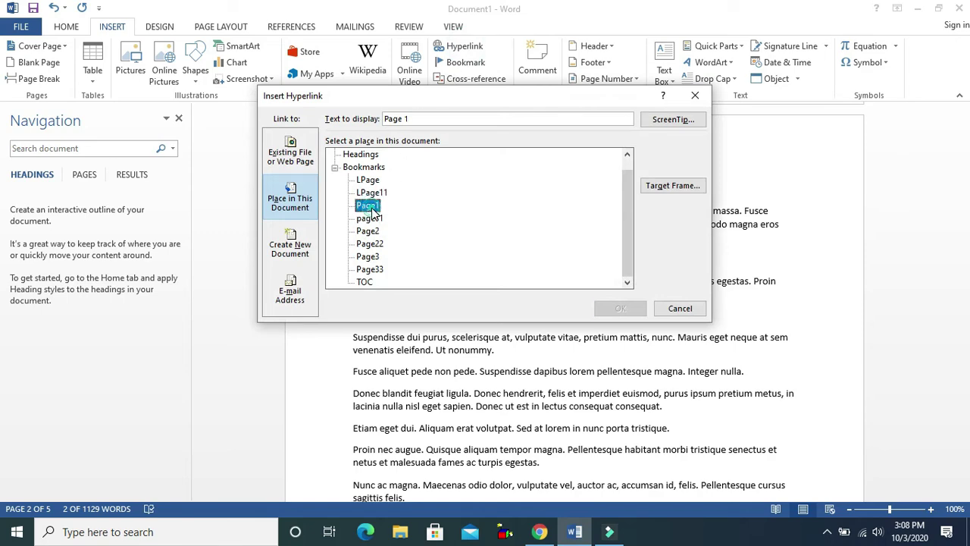
pyautogui.click(619, 310)
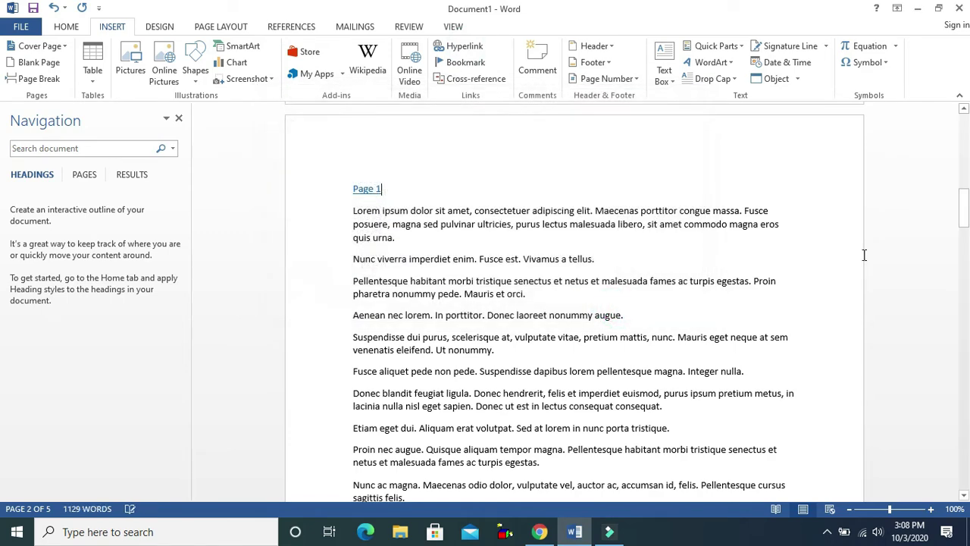
# Hyperlink the "Page 2" heading in the document body to the Page2 bookmark.
pyautogui.moveTo(965, 208); pyautogui.dragTo(965, 278)
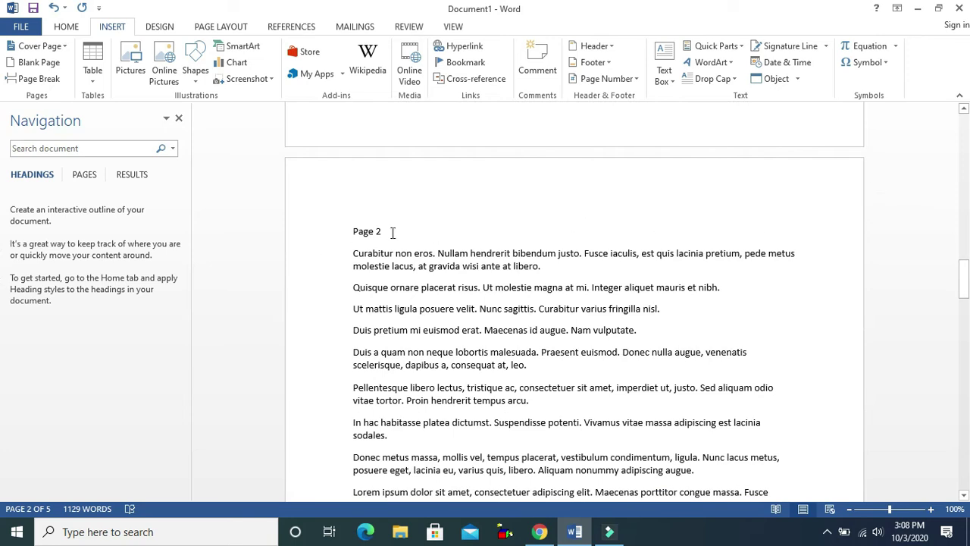
pyautogui.moveTo(381, 231); pyautogui.dragTo(353, 231)
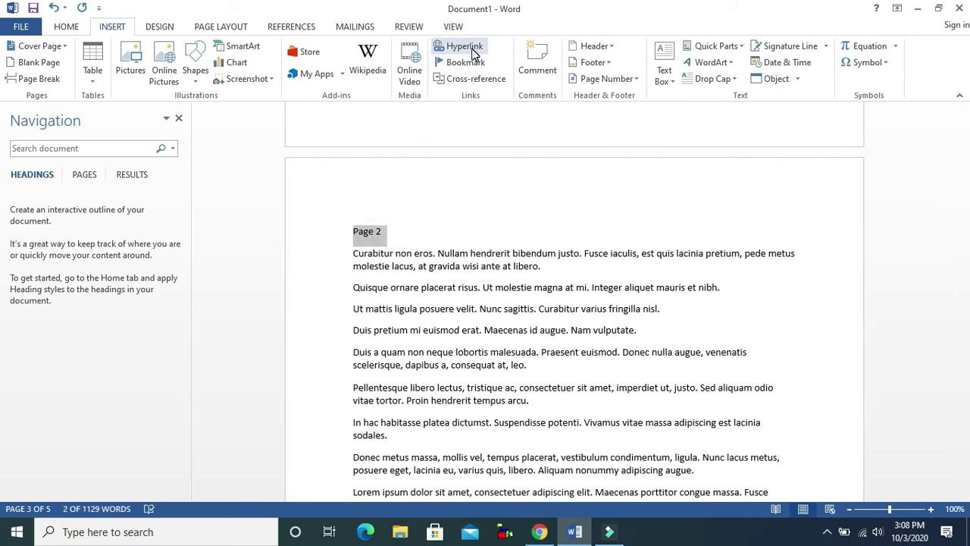
pyautogui.click(473, 51)
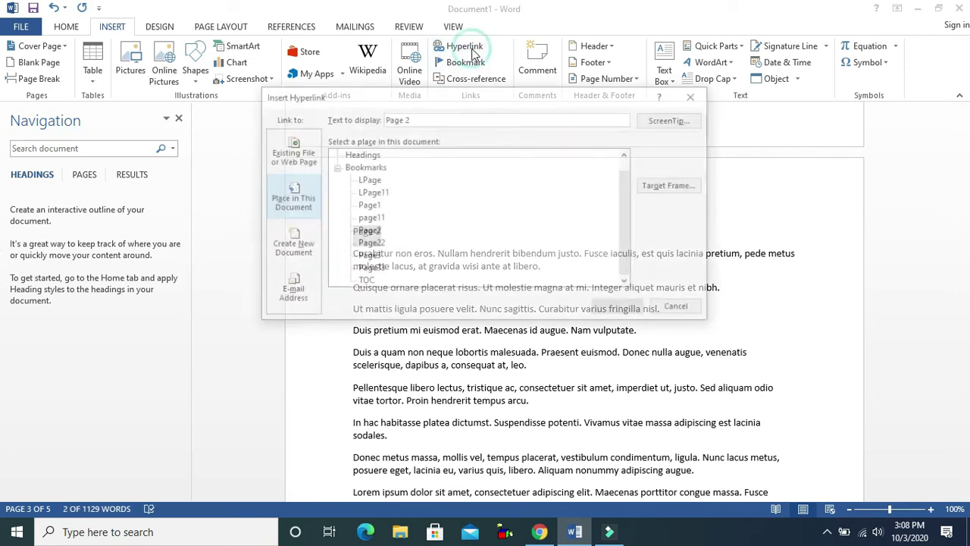
pyautogui.click(369, 231)
pyautogui.click(611, 312)
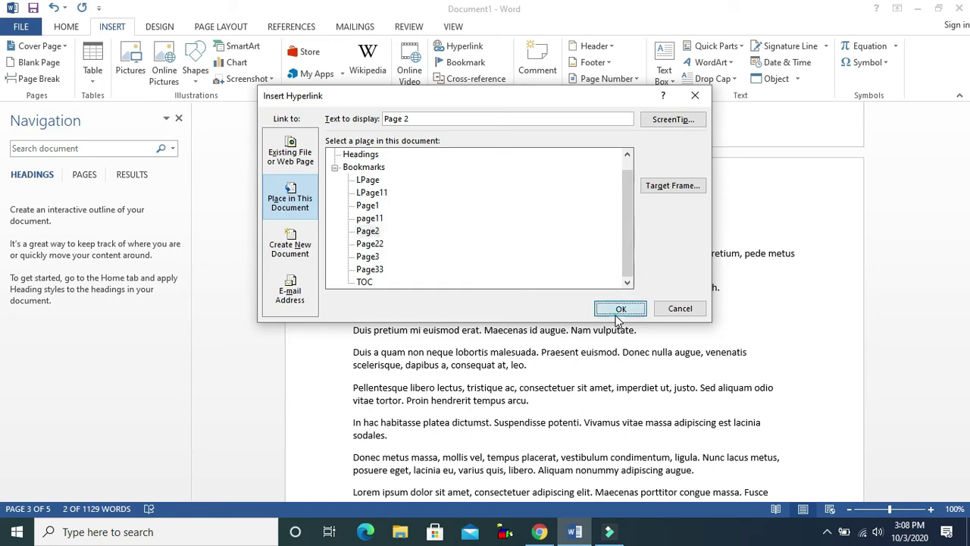
# Hyperlink the "Page 3" heading in the document body to the Page3 bookmark.
pyautogui.moveTo(968, 289); pyautogui.dragTo(969, 302)
pyautogui.moveTo(2, 303); pyautogui.dragTo(3, 360)
pyautogui.moveTo(393, 369); pyautogui.dragTo(354, 372)
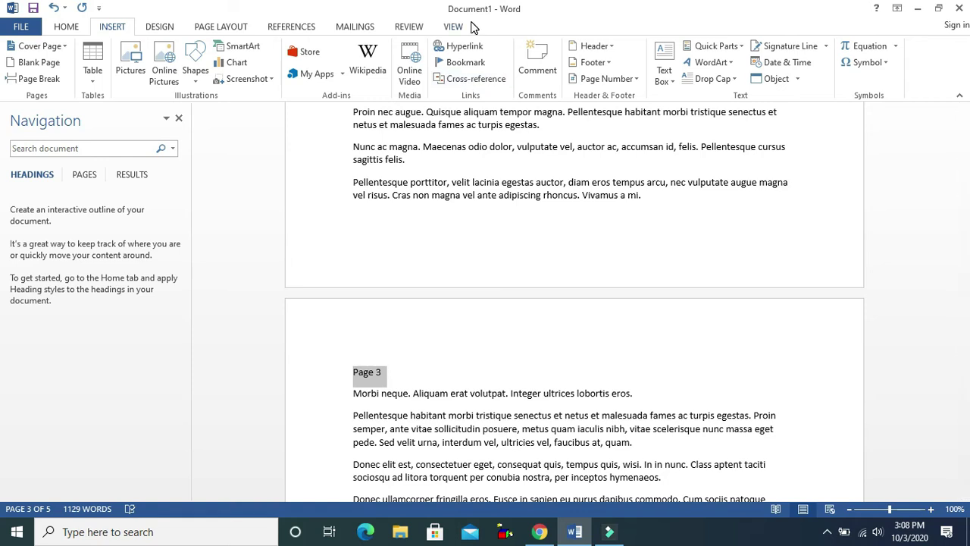
pyautogui.click(463, 47)
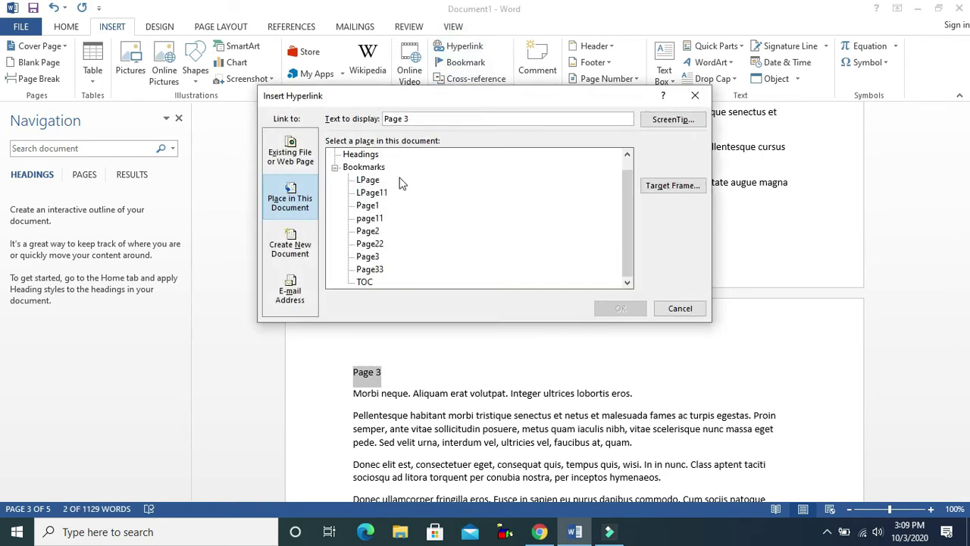
pyautogui.click(370, 257)
pyautogui.click(620, 310)
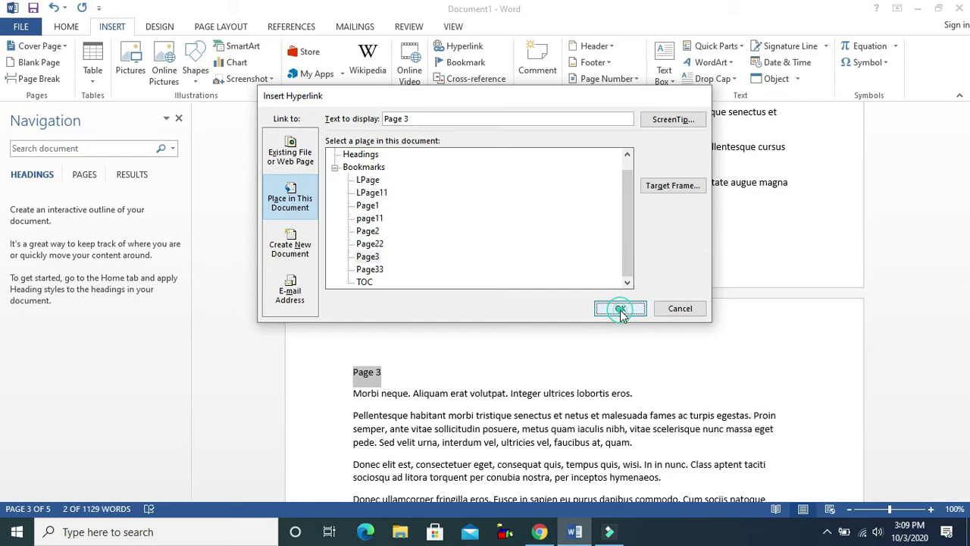
# Hyperlink the "Last page" heading in the document body to the TOC bookmark.
pyautogui.moveTo(967, 342); pyautogui.dragTo(968, 417)
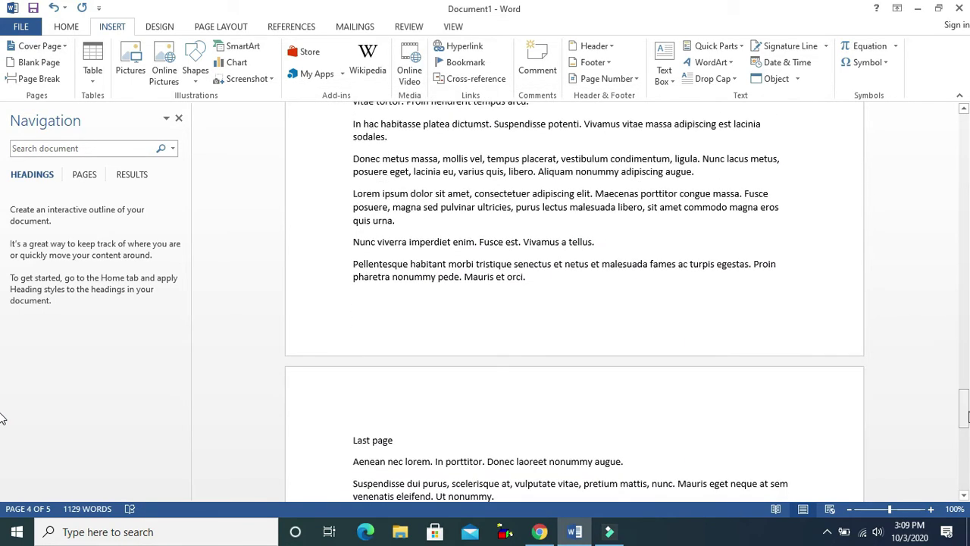
pyautogui.moveTo(397, 440); pyautogui.dragTo(349, 437)
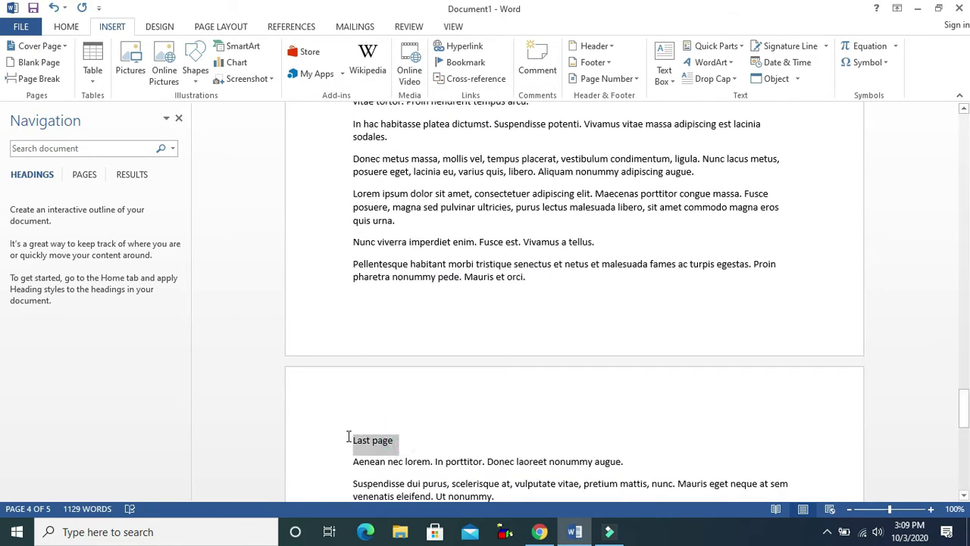
pyautogui.click(462, 47)
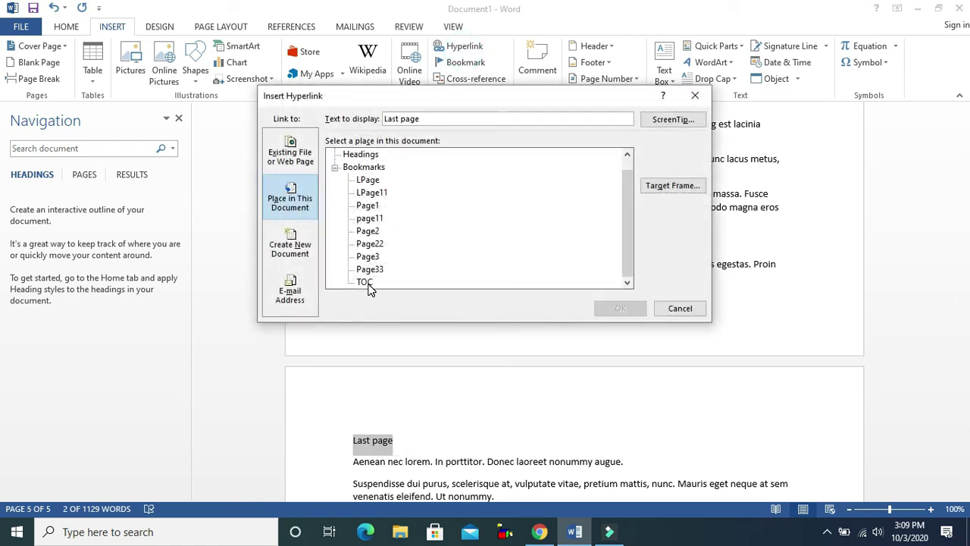
pyautogui.click(366, 282)
pyautogui.click(606, 309)
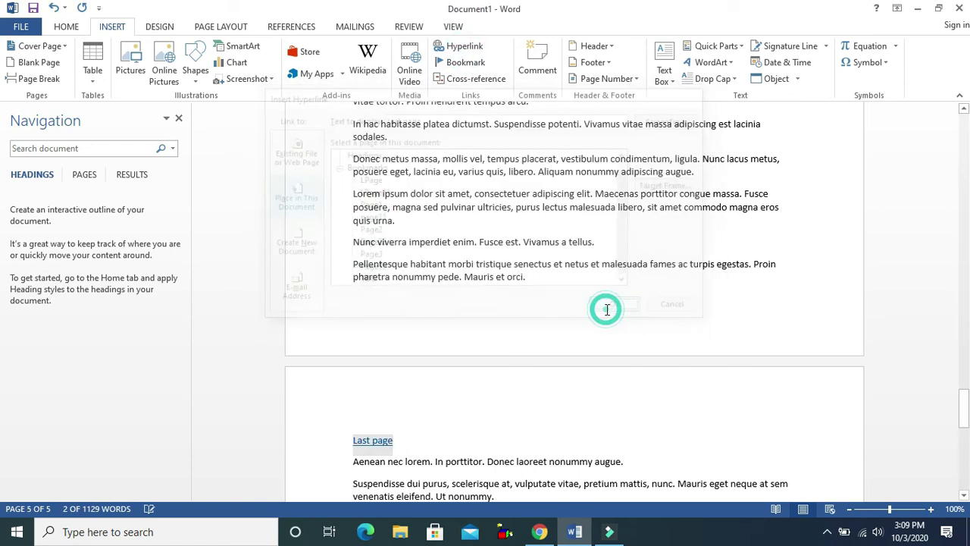
# Test the "Page 1" link from the contents list and back from its heading, and follow the "Page 2" contents link.
pyautogui.moveTo(968, 401); pyautogui.dragTo(968, 118)
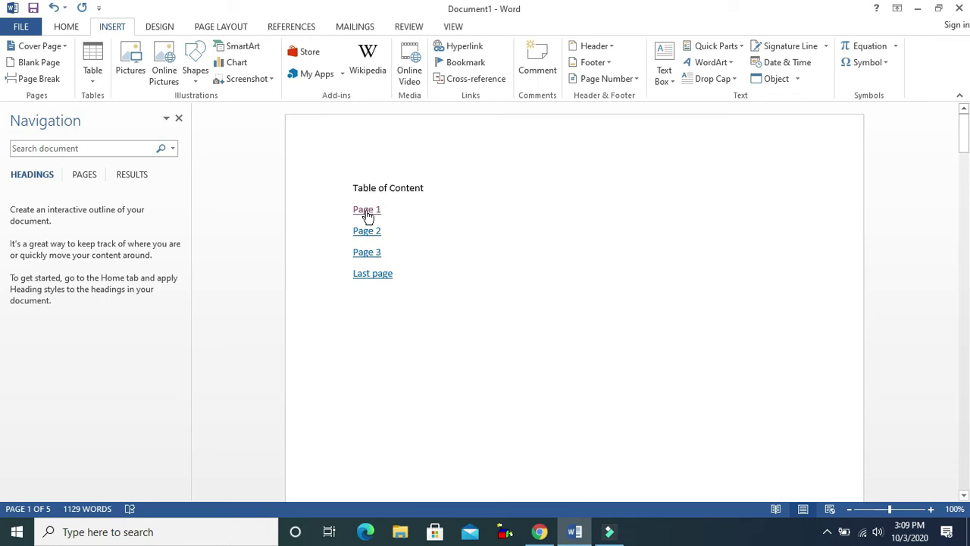
pyautogui.keyDown('ctrl'); pyautogui.click(367, 210); pyautogui.keyUp('ctrl')
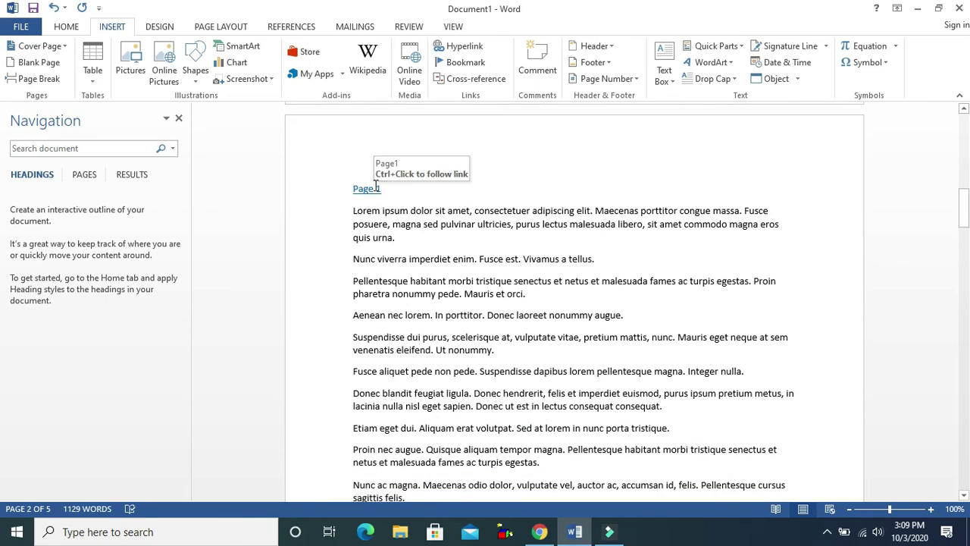
pyautogui.keyDown('ctrl'); pyautogui.click(363, 191); pyautogui.keyUp('ctrl')
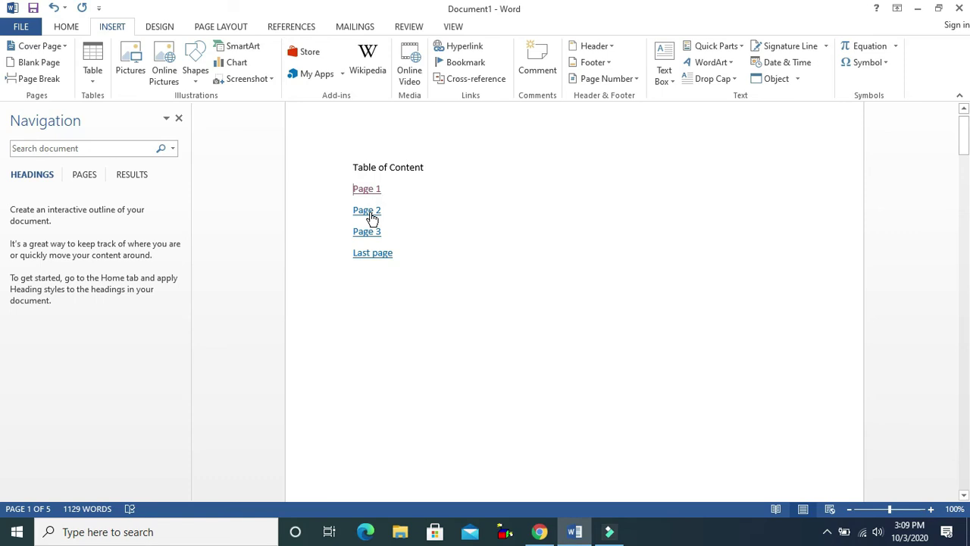
pyautogui.keyDown('ctrl'); pyautogui.click(370, 212); pyautogui.keyUp('ctrl')
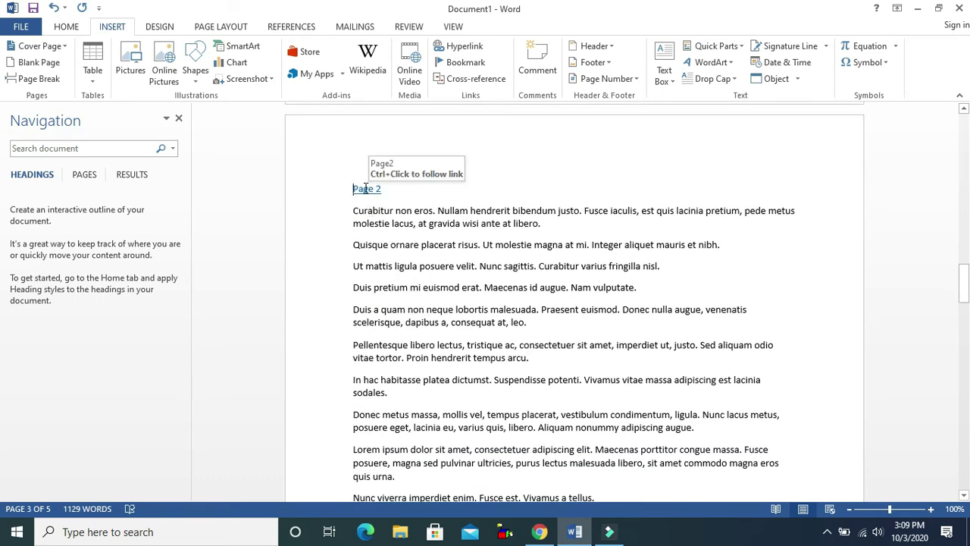
# Test the link back from the "Page 2" heading, the "Last page" contents link, and the return link from the "Last page" heading.
pyautogui.keyDown('ctrl'); pyautogui.click(366, 189); pyautogui.keyUp('ctrl')
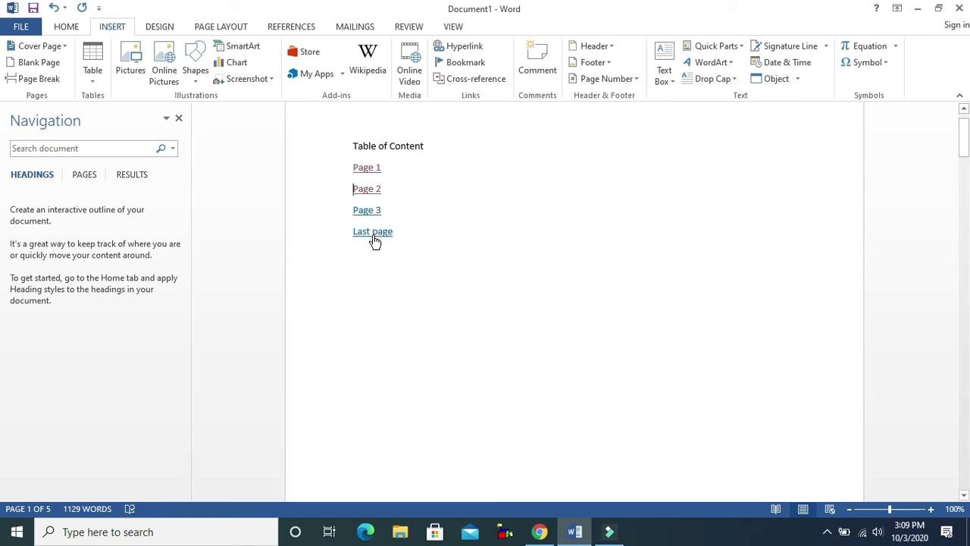
pyautogui.keyDown('ctrl'); pyautogui.click(373, 237); pyautogui.keyUp('ctrl')
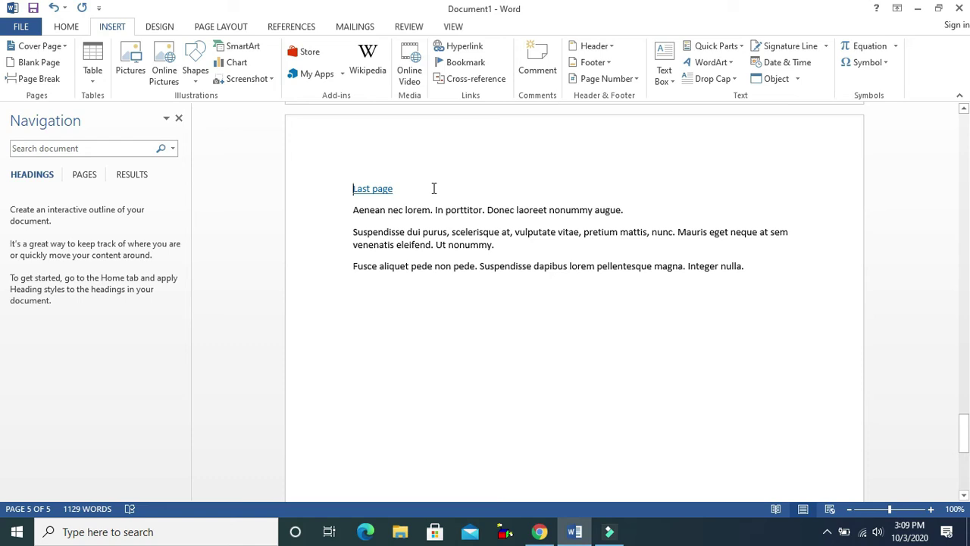
pyautogui.keyDown('ctrl'); pyautogui.click(364, 191); pyautogui.keyUp('ctrl')
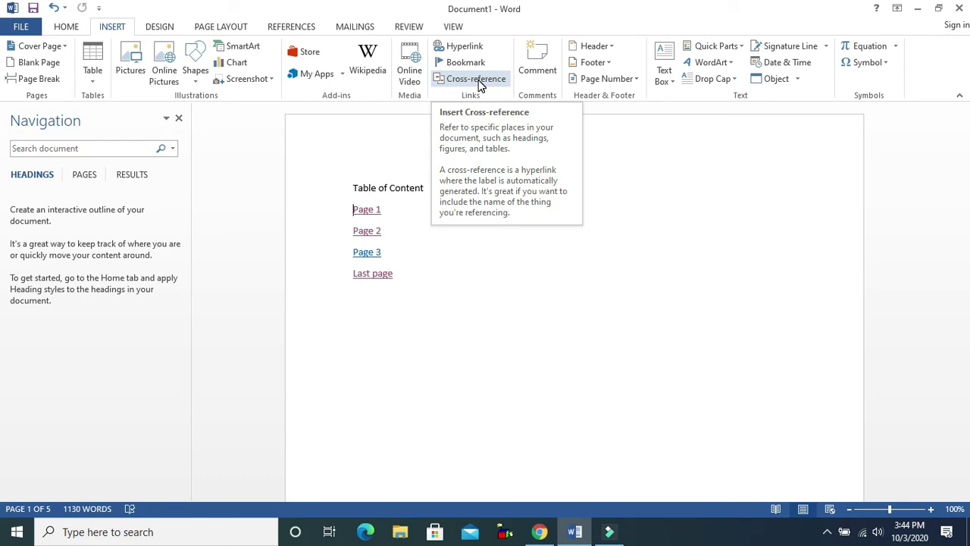
# Insert a hyperlinked cross-reference to the Page1 bookmark's text at the end of the "Nunc viverra imperdiet enim" paragraph under the "Page 1" heading.
pyautogui.click(966, 131)
pyautogui.moveTo(965, 130); pyautogui.dragTo(964, 199)
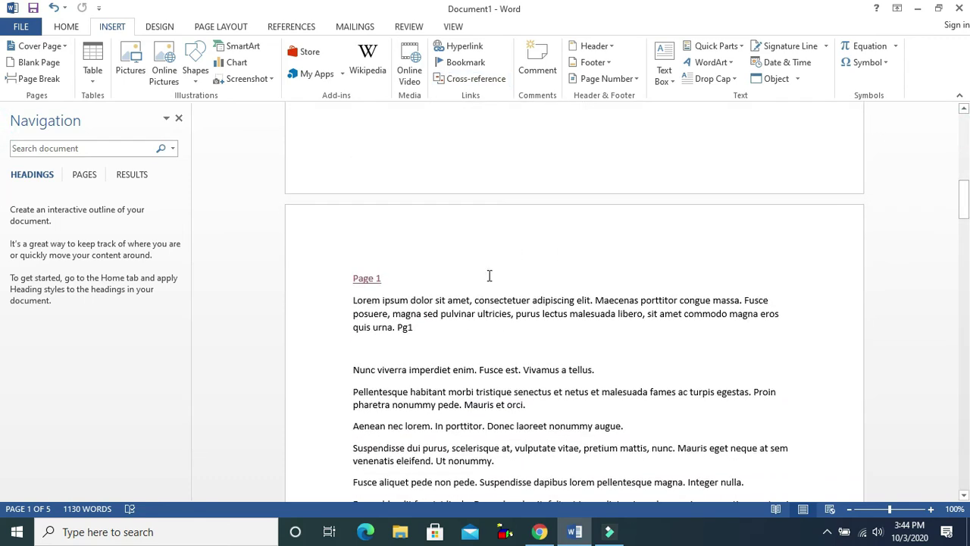
pyautogui.click(611, 370)
pyautogui.click(476, 81)
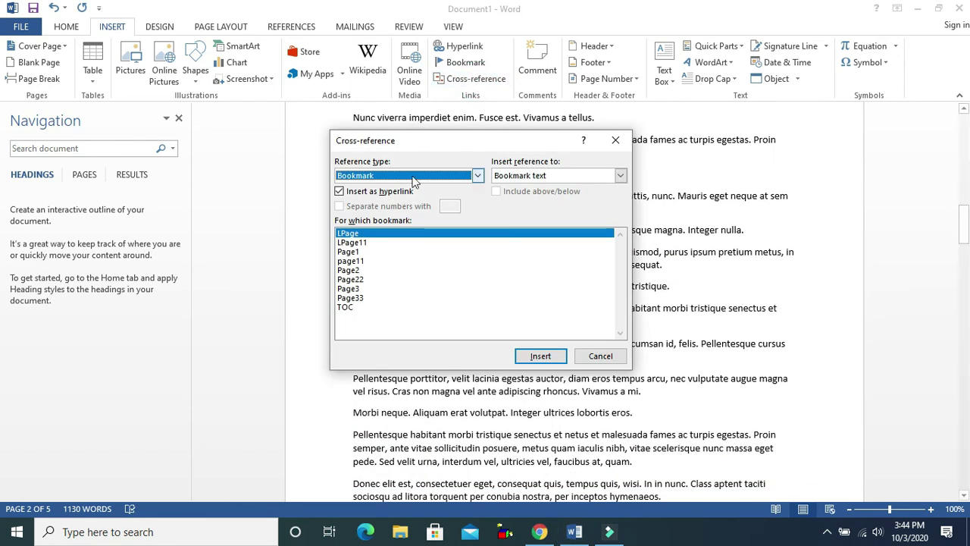
pyautogui.click(479, 179)
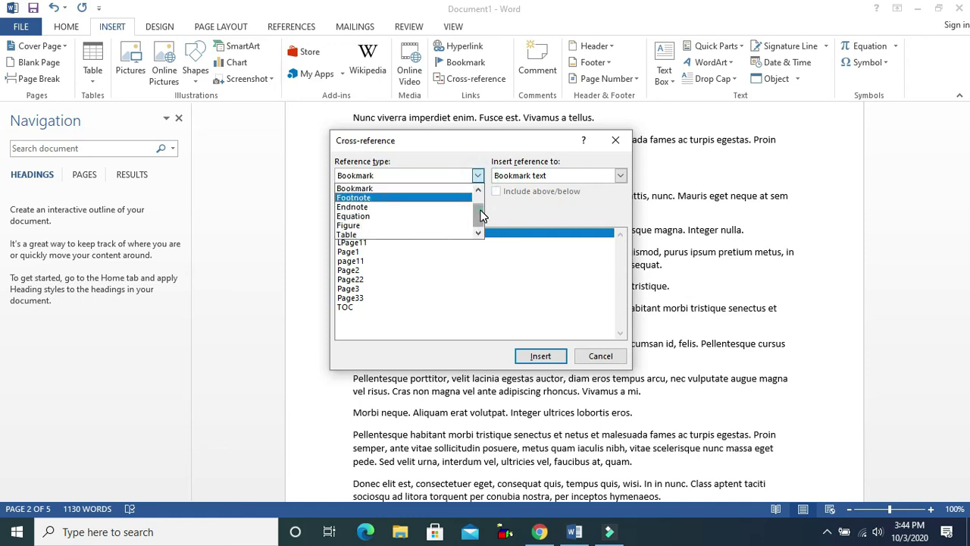
pyautogui.moveTo(480, 213); pyautogui.dragTo(480, 203)
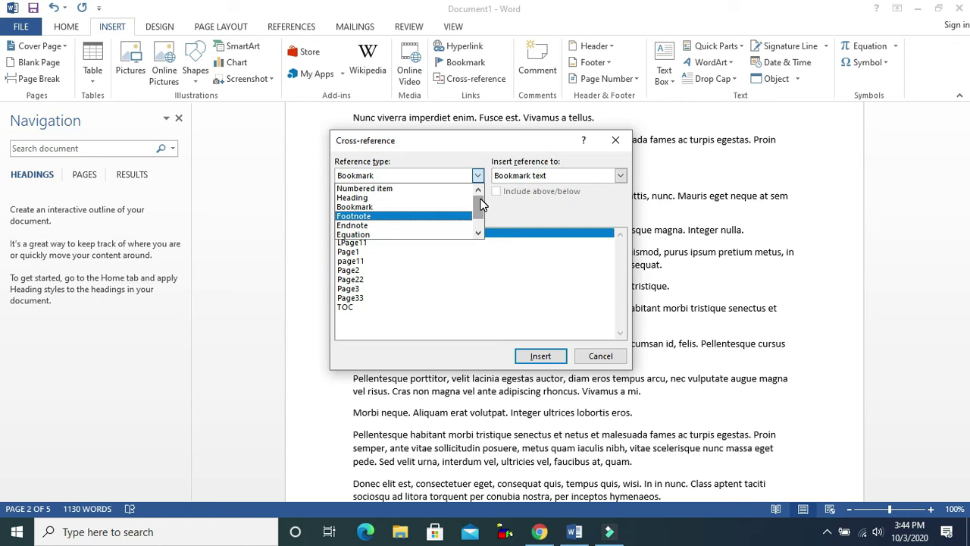
pyautogui.click(364, 207)
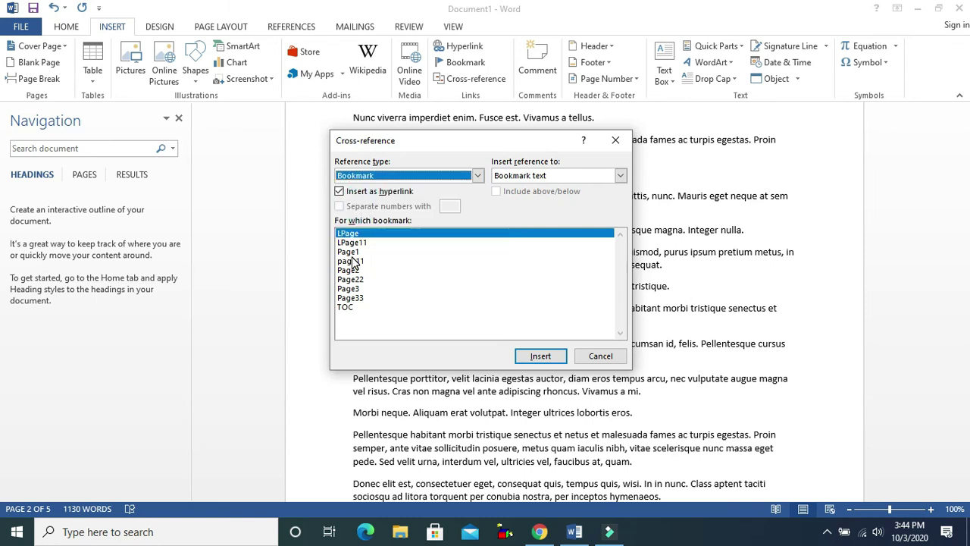
pyautogui.click(349, 309)
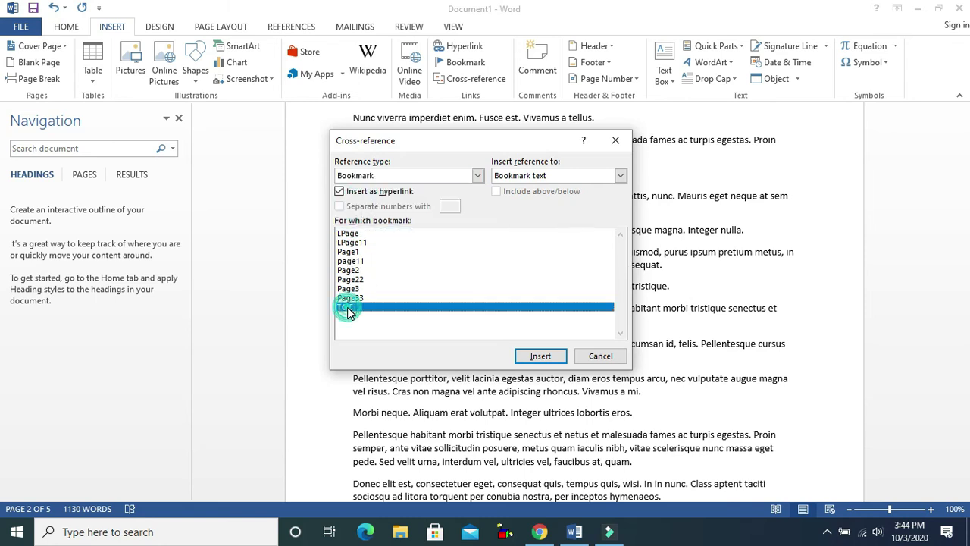
pyautogui.click(351, 253)
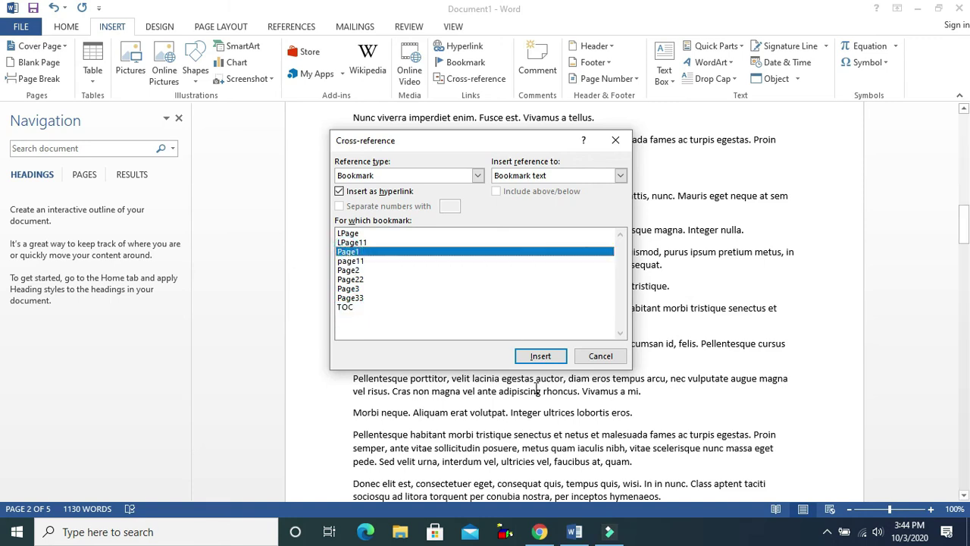
pyautogui.click(539, 357)
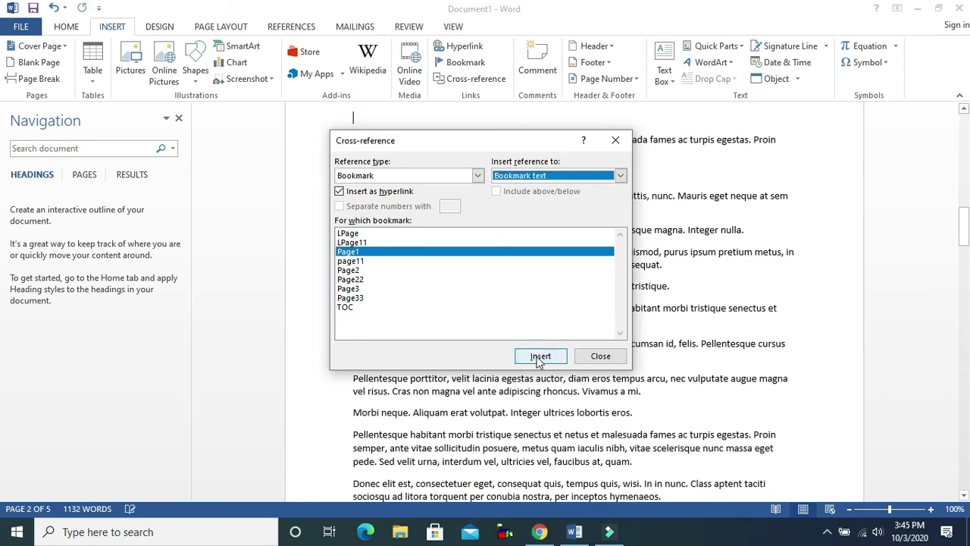
pyautogui.click(600, 357)
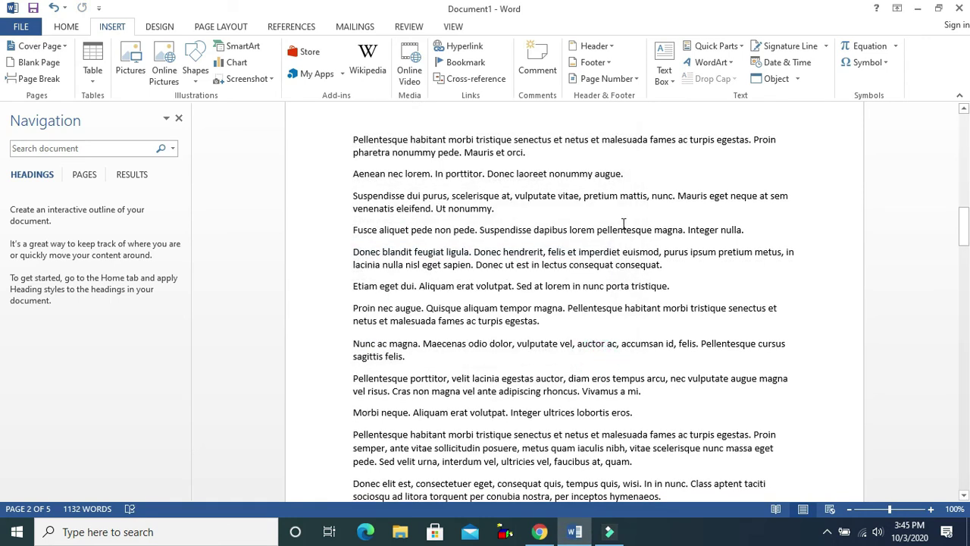
# Test the "Page 1" cross-reference after "Vivamus a tellus." by following it to the contents list, and return to the paragraph.
pyautogui.moveTo(966, 245); pyautogui.dragTo(965, 214)
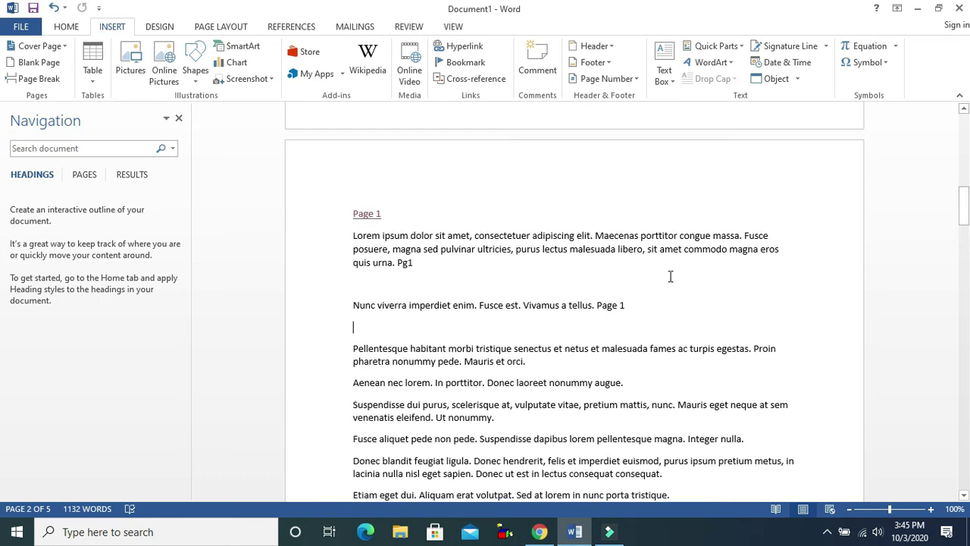
pyautogui.keyDown('ctrl'); pyautogui.click(612, 307); pyautogui.keyUp('ctrl')
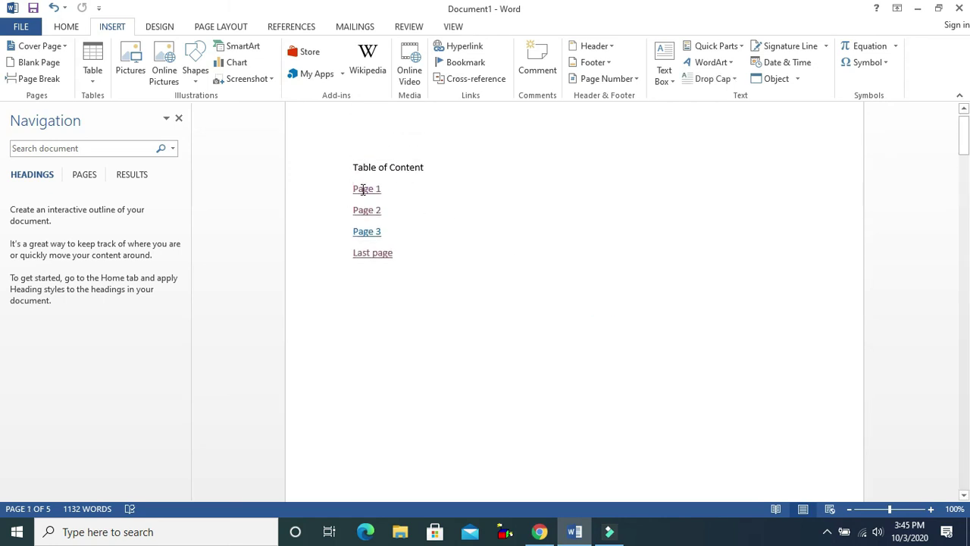
pyautogui.moveTo(964, 138); pyautogui.dragTo(965, 212)
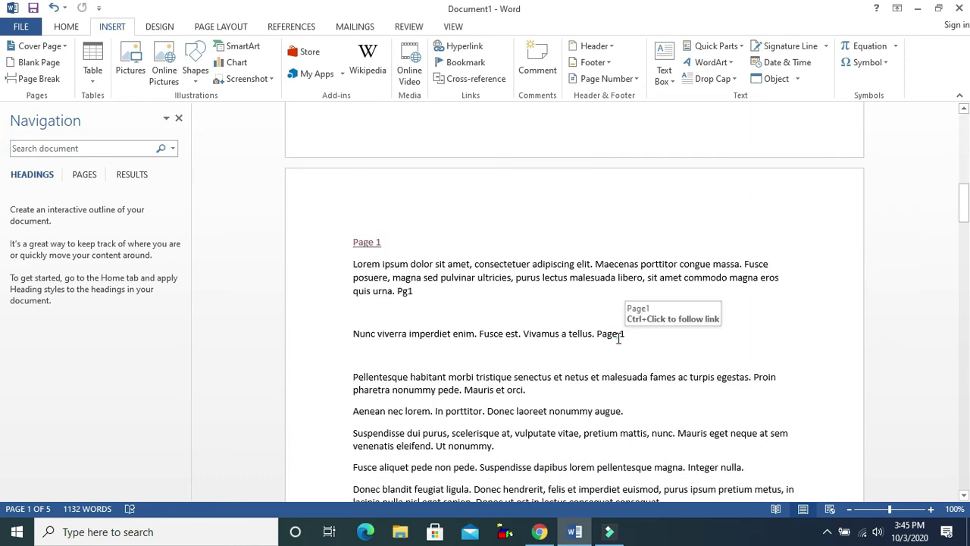
# Shorten the cross-reference text after "Vivamus a tellus." to "Pg 1".
pyautogui.doubleClick(619, 339)
pyautogui.press('BackSpace')
pyautogui.press('BackSpace')
pyautogui.press('BackSpace')
pyautogui.write('g')
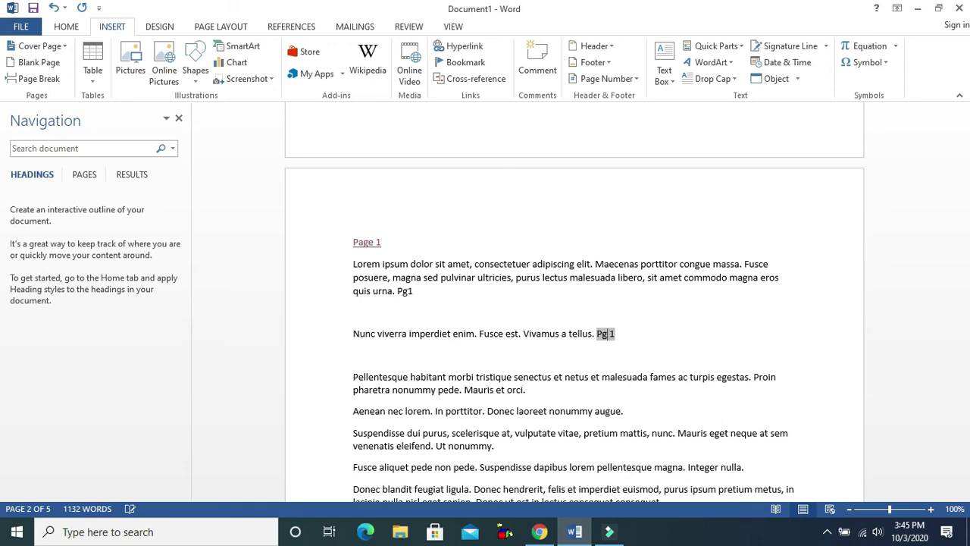
pyautogui.click(677, 352)
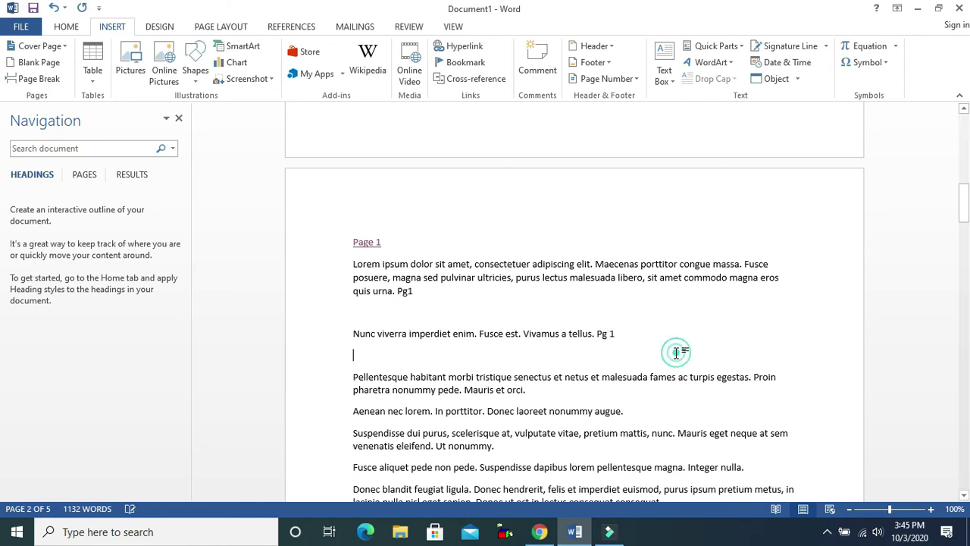
# Test the shortened "Pg 1" cross-reference by following it to the table of contents.
pyautogui.keyDown('ctrl'); pyautogui.click(604, 334); pyautogui.keyUp('ctrl')
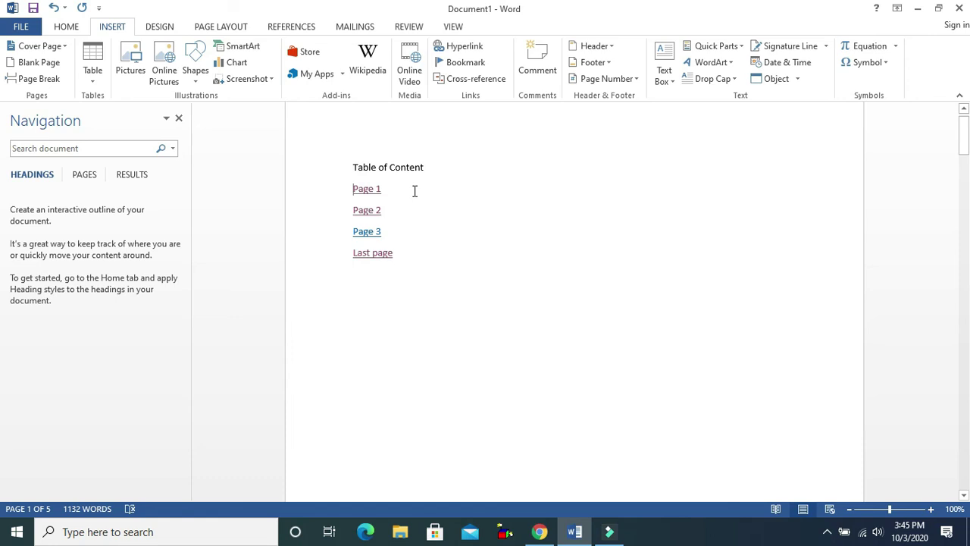
pyautogui.scroll(1, 965, 125)
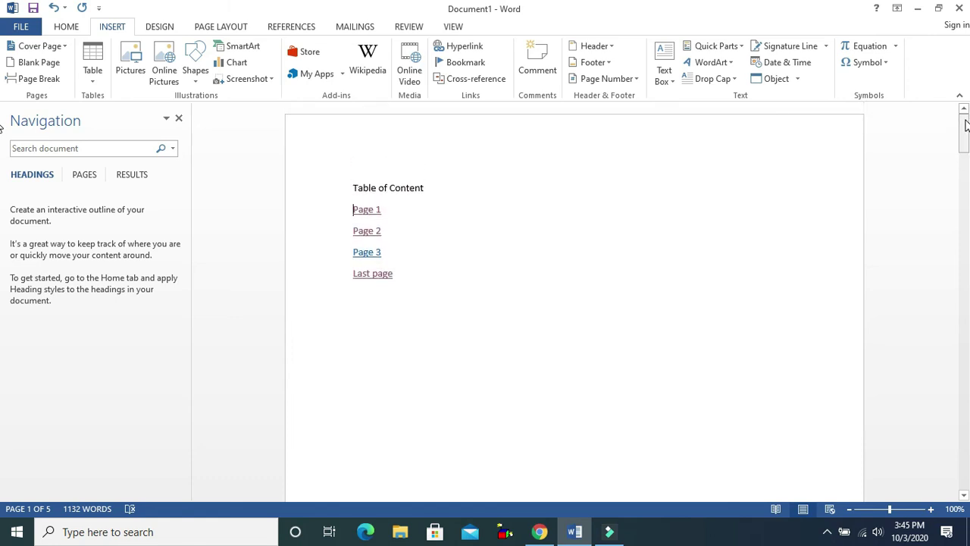
pyautogui.moveTo(966, 125); pyautogui.dragTo(966, 134)
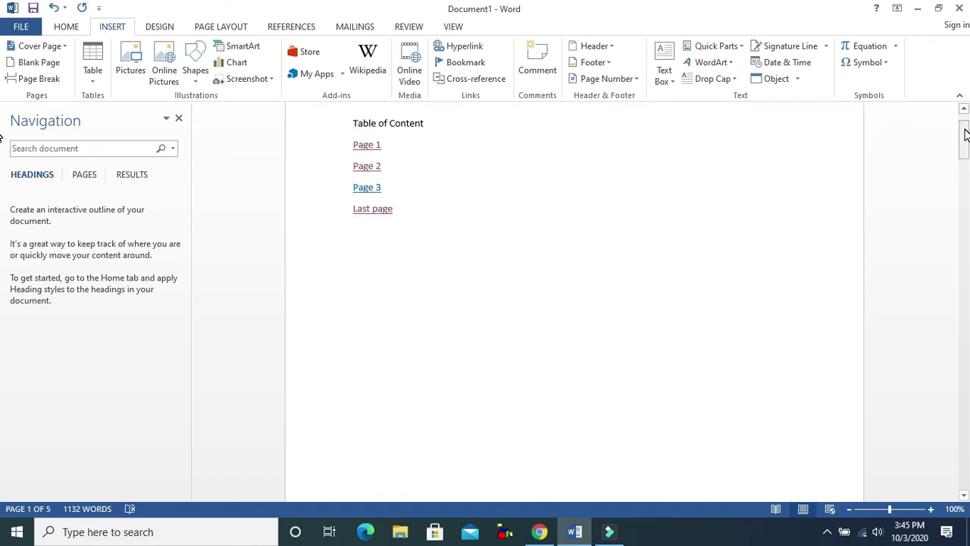